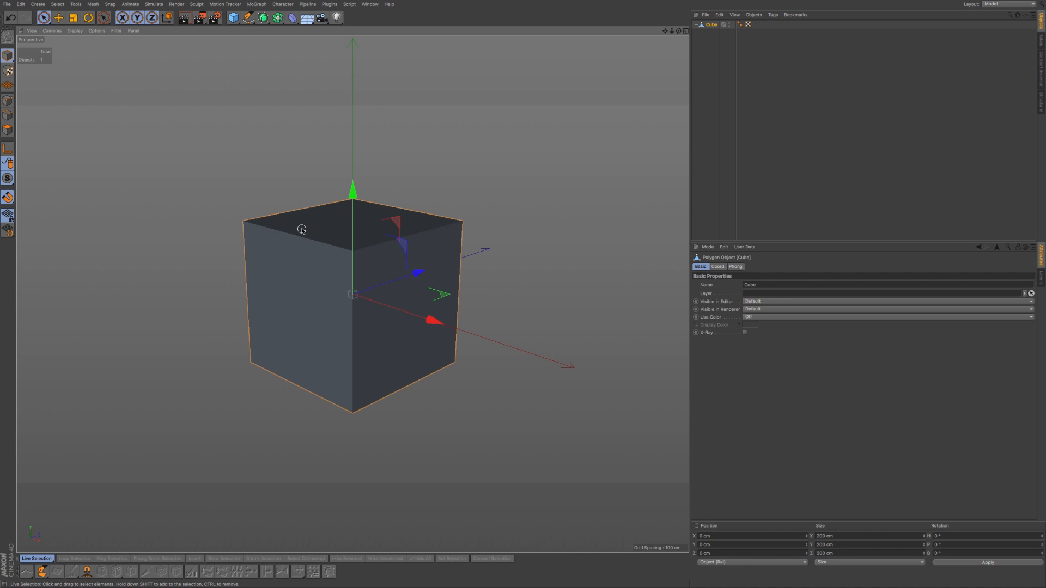
- Orbit around the cube and switch to Polygon mode with Live Selection
left_click_drag(329, 330, 359, 330, "alt")
middle_click_drag(330, 330, 338, 347, "alt")
left_click_drag(321, 346, 338, 347, "alt")
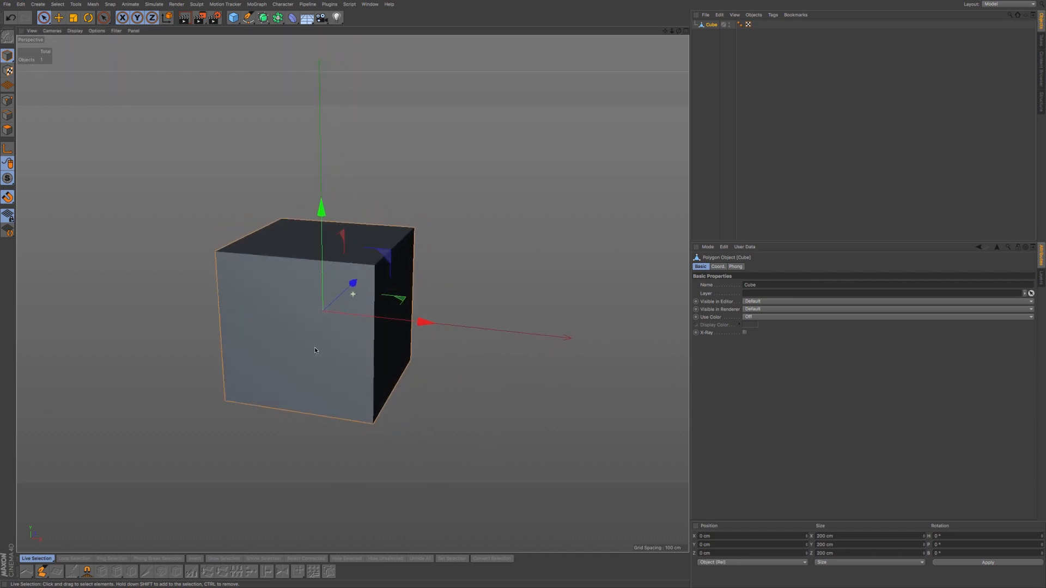
middle_click_drag(314, 348, 313, 362, "alt")
left_click_drag(313, 362, 319, 363, "alt")
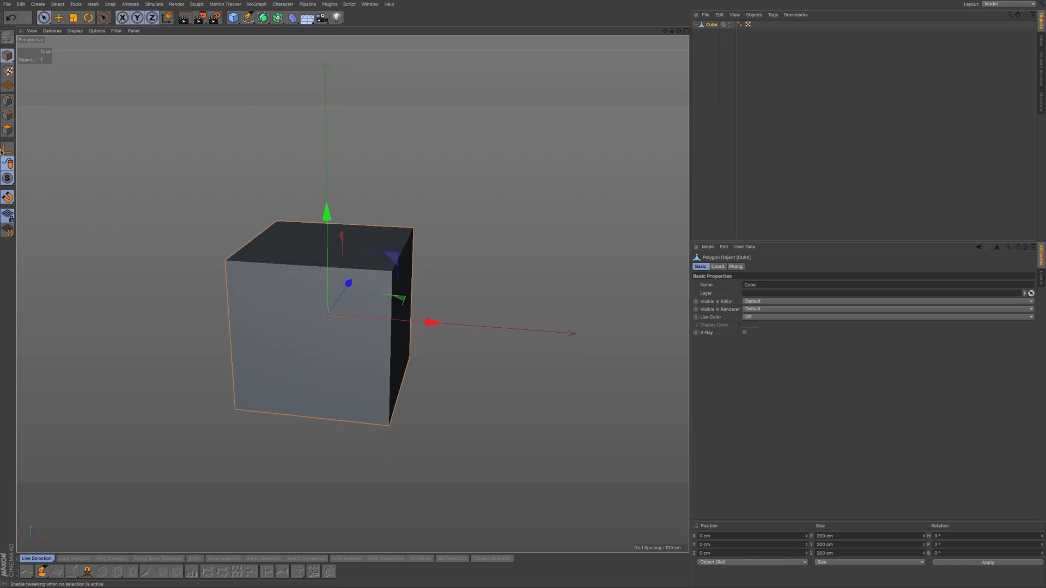
left_click(8, 129)
left_click(44, 18)
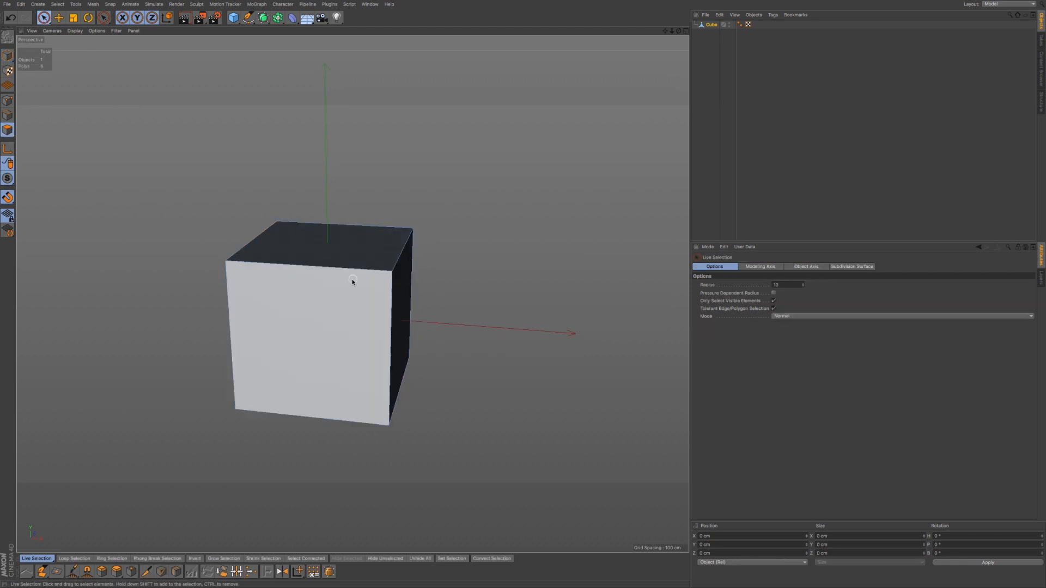
- Select and delete the cube's front and back faces
left_click(339, 357)
left_click_drag(339, 357, 360, 306, "alt")
left_click(239, 406)
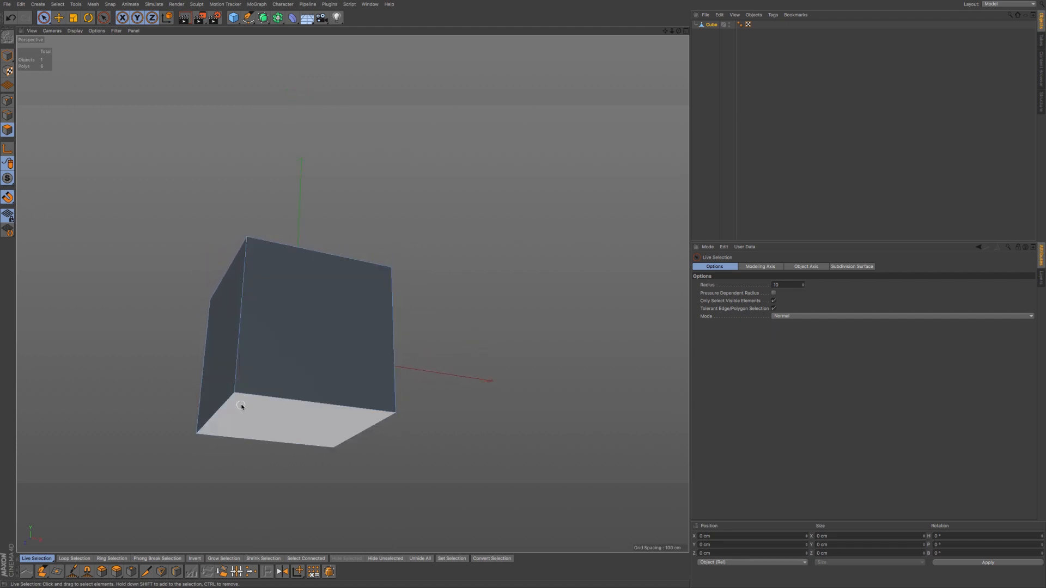
left_click_drag(245, 406, 273, 376, "alt")
left_click(287, 353)
key("Delete")
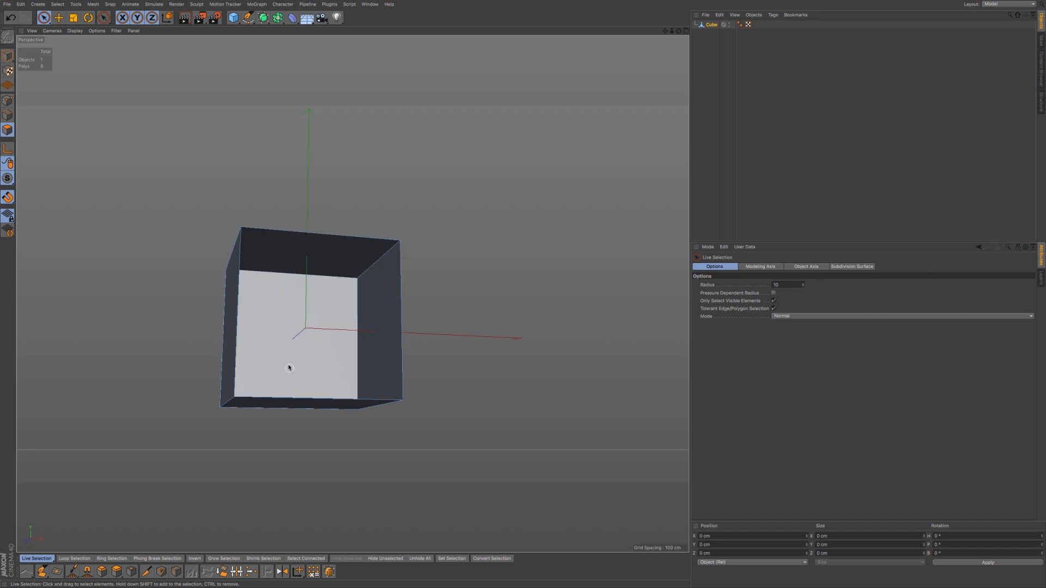
left_click(290, 371)
key("Delete")
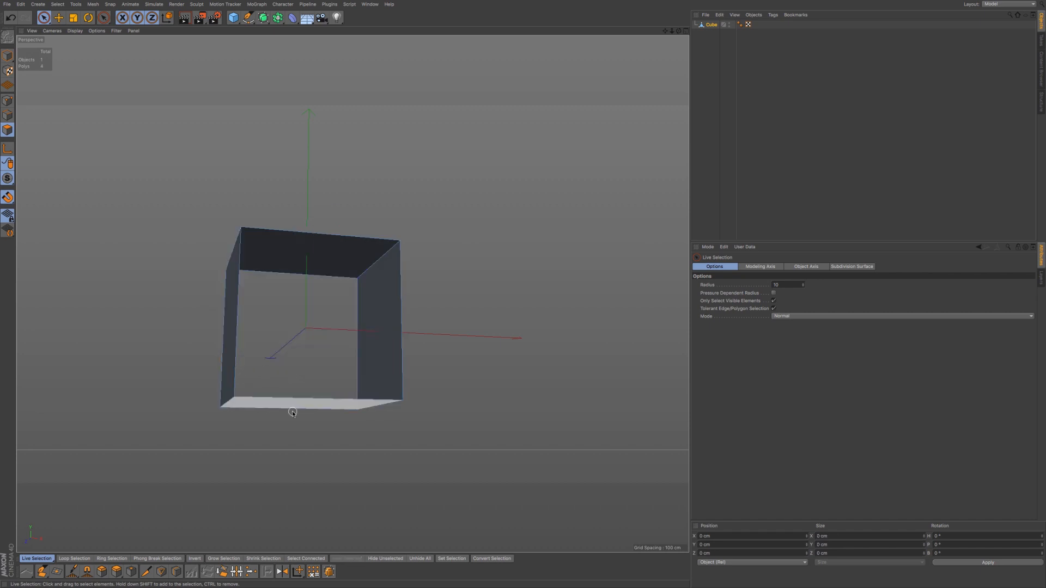
- Delete the left and bottom faces, leaving only the top and one side wall
left_click_drag(267, 345, 306, 323, "alt")
left_click(209, 383)
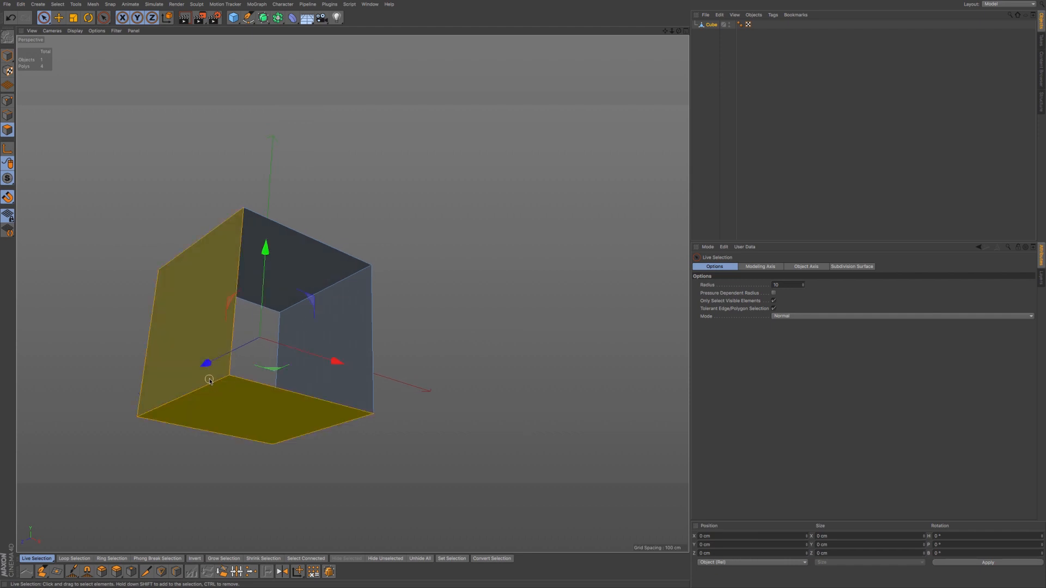
key("Delete")
left_click_drag(210, 383, 227, 370, "alt")
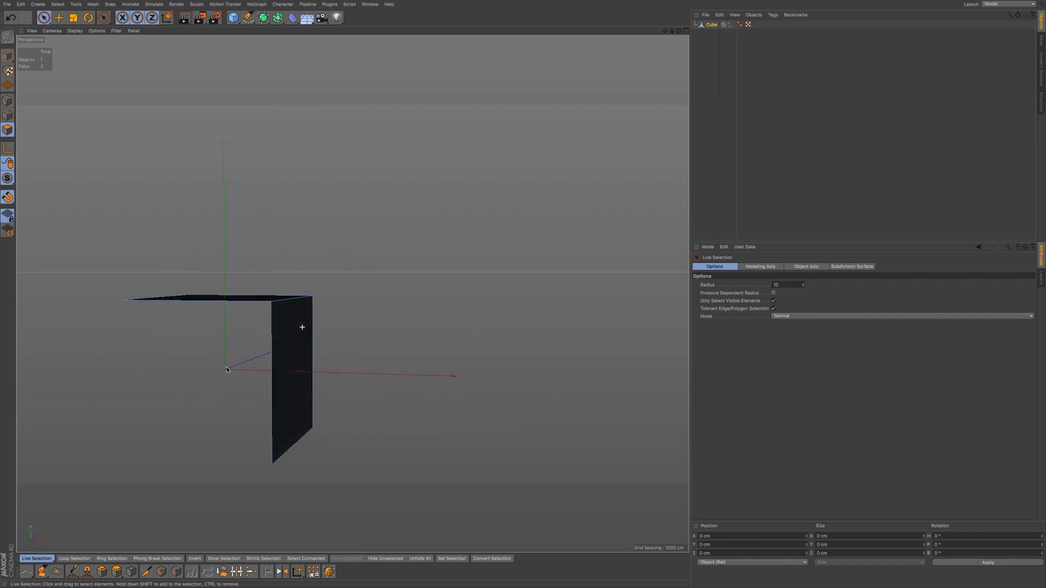
middle_click_drag(282, 366, 353, 294, "alt")
- Extrude the vertical face's bottom edge along X into a new flat floor face
left_click(8, 116)
left_click(288, 397)
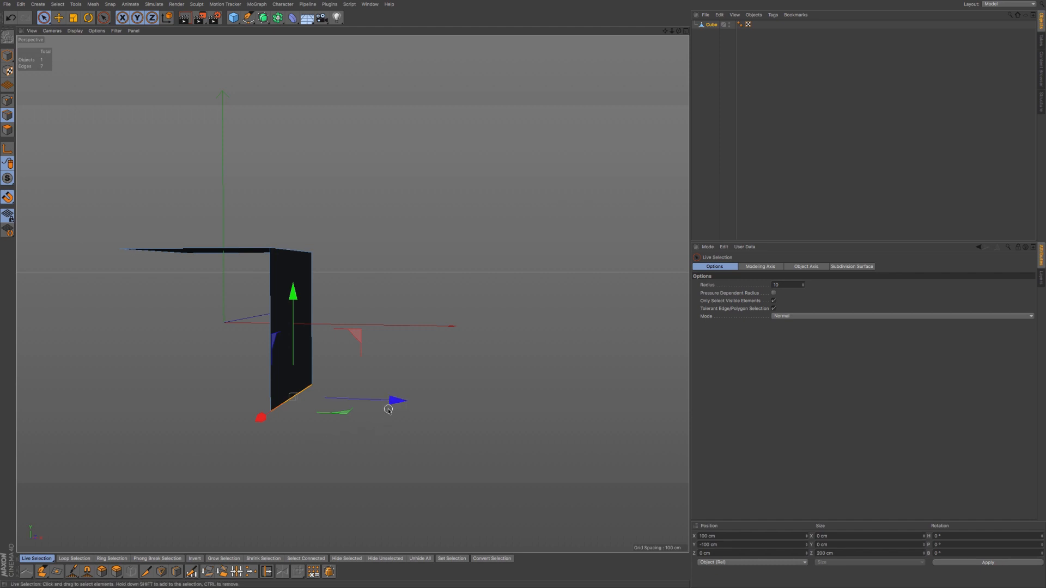
left_click_drag(395, 404, 532, 409, "ctrl")
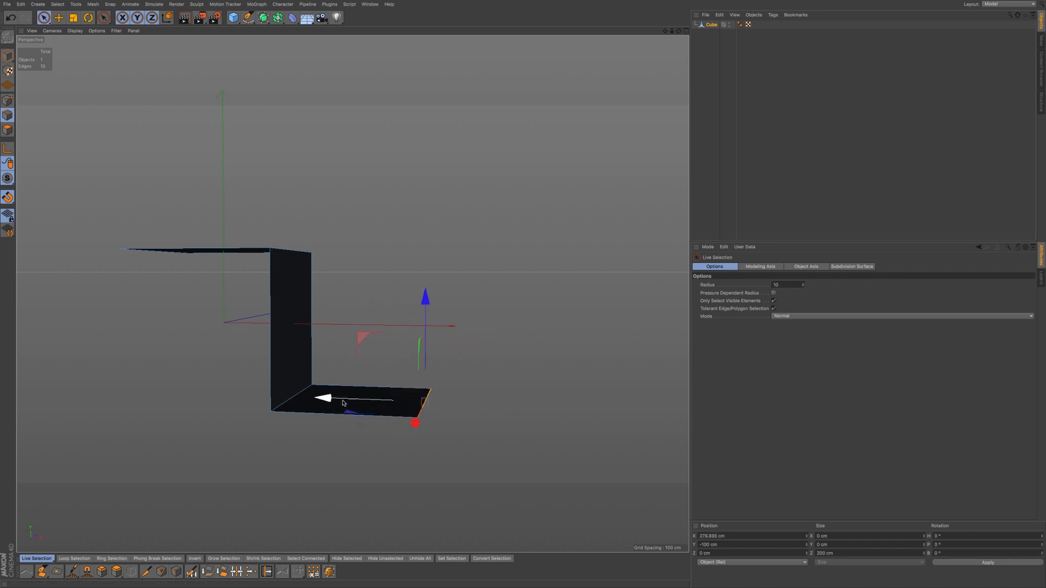
left_click_drag(334, 406, 310, 353, "alt")
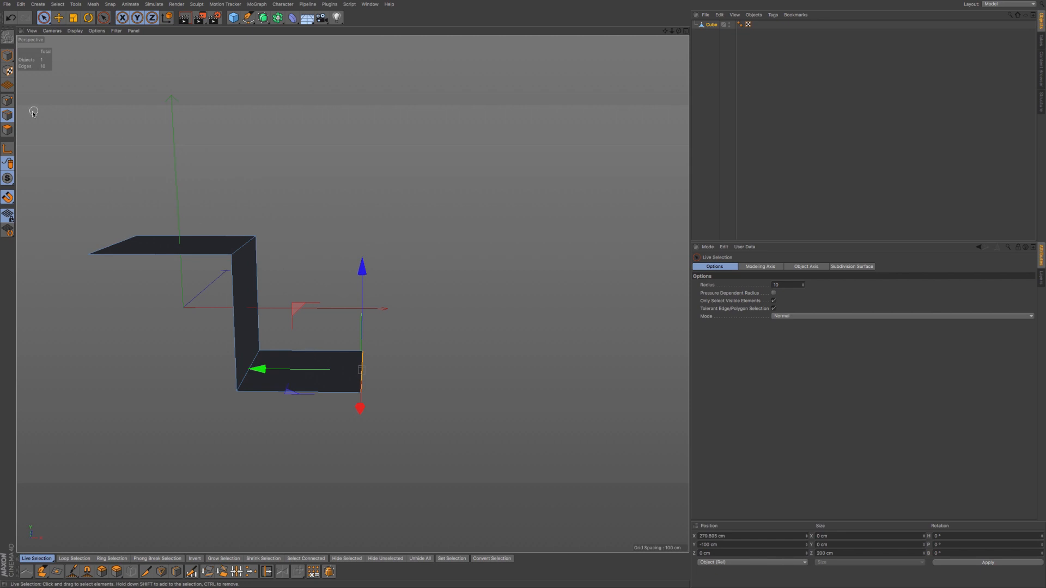
left_click(9, 102)
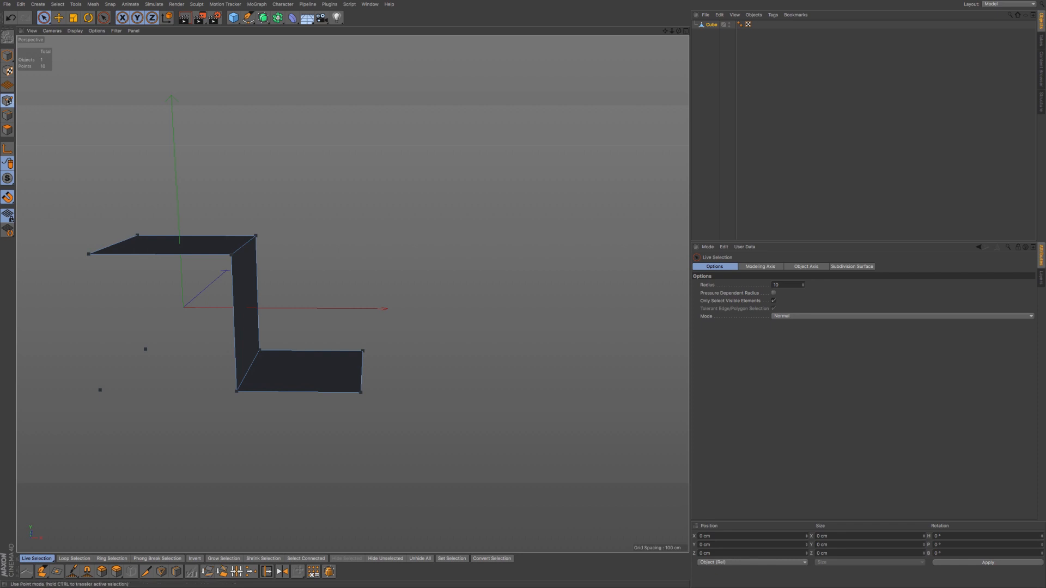
- Run Optimize in Point mode to remove the two stray points, then return to Polygon mode
left_click(8, 131)
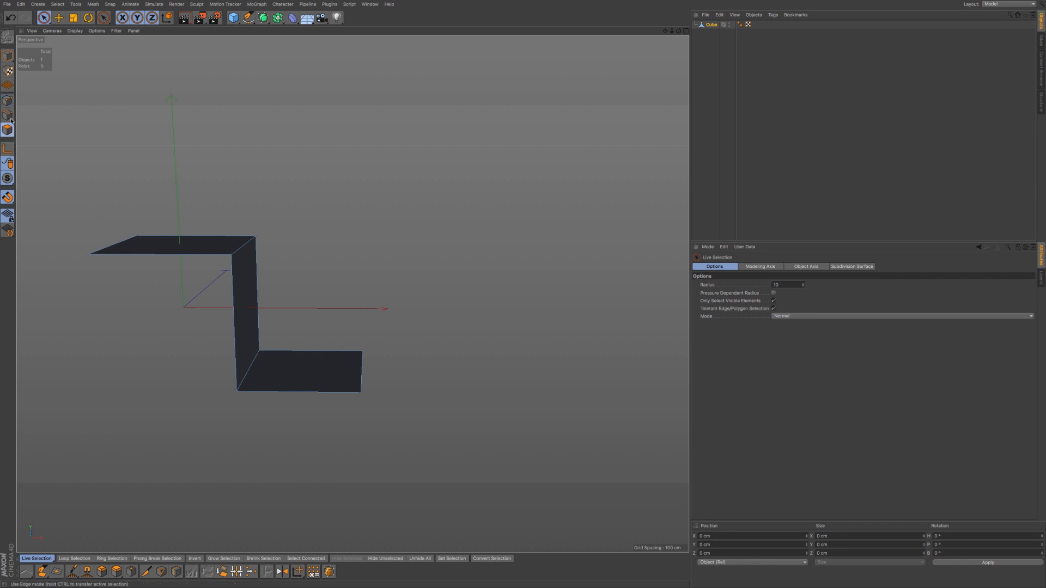
left_click(8, 101)
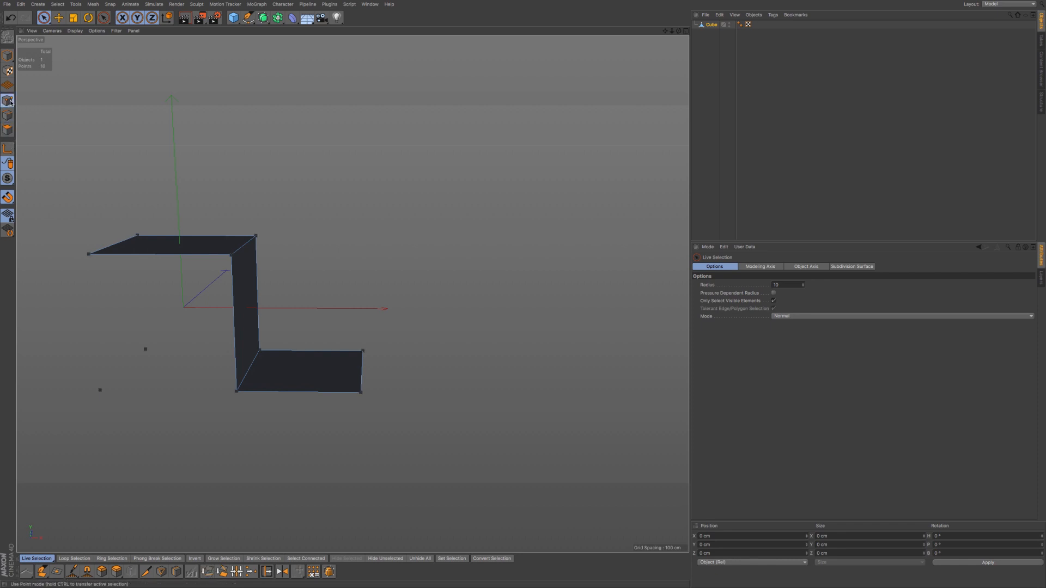
right_click(378, 243)
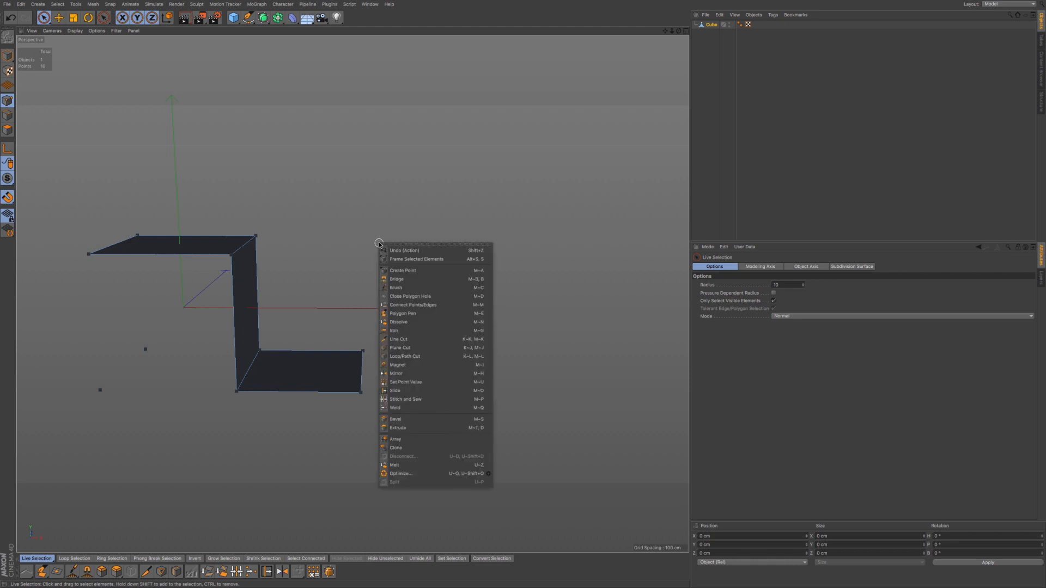
left_click(409, 473)
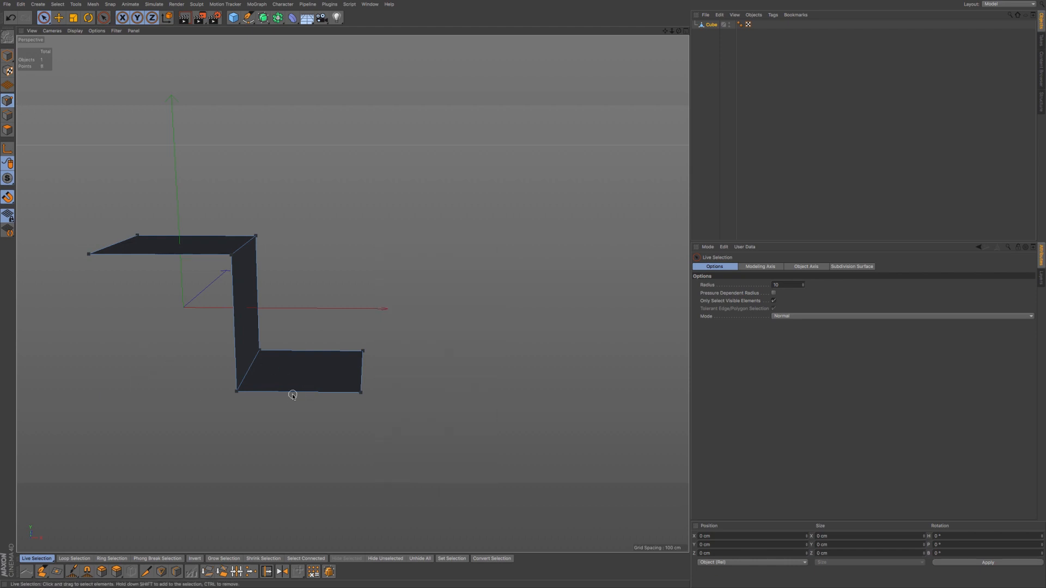
left_click(10, 125)
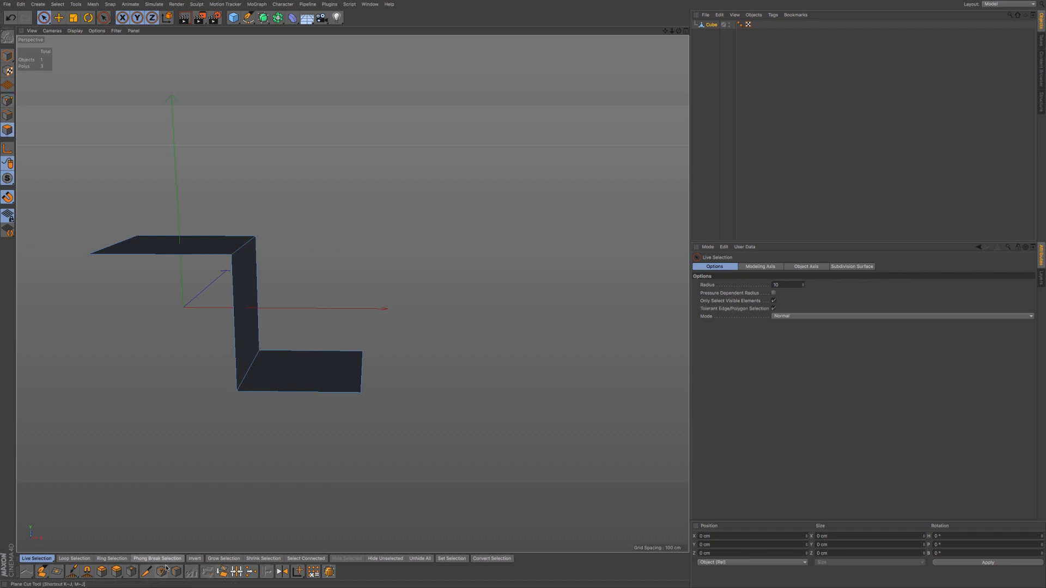
- Activate the Mirror tool and set its Coordinate System to Screen
left_click(281, 573)
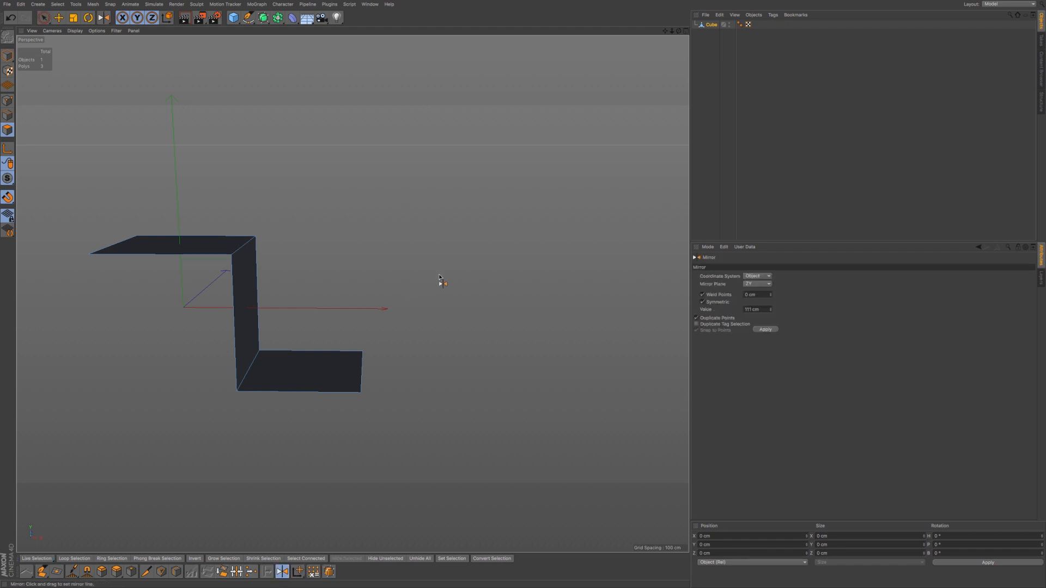
right_click(446, 274)
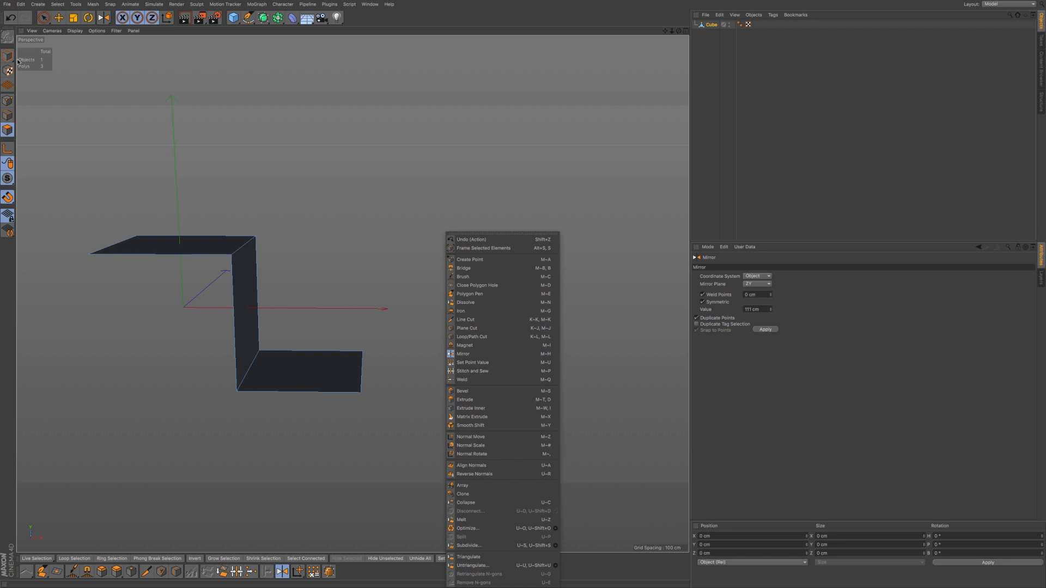
left_click(43, 18)
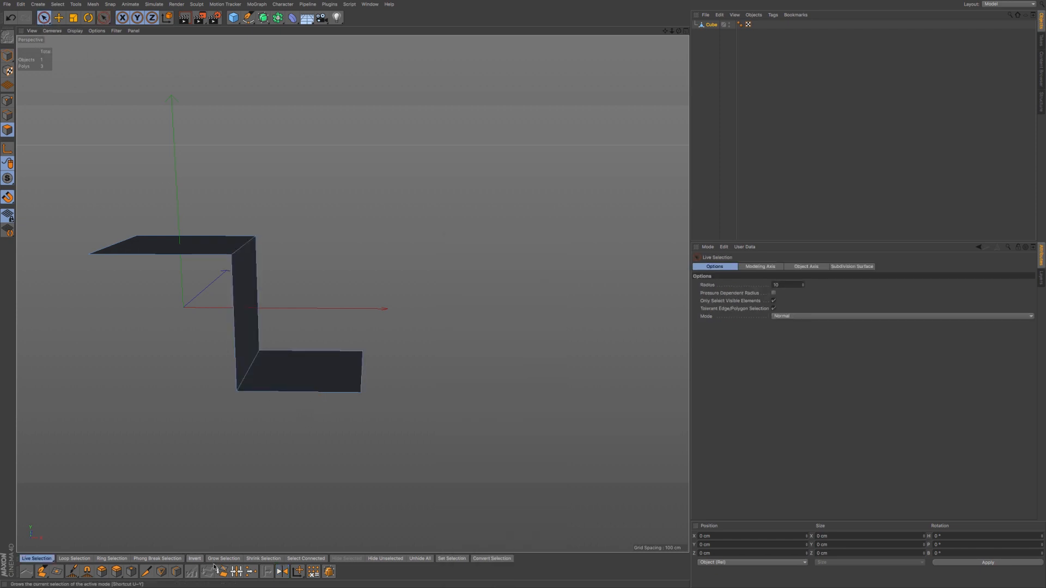
left_click(280, 572)
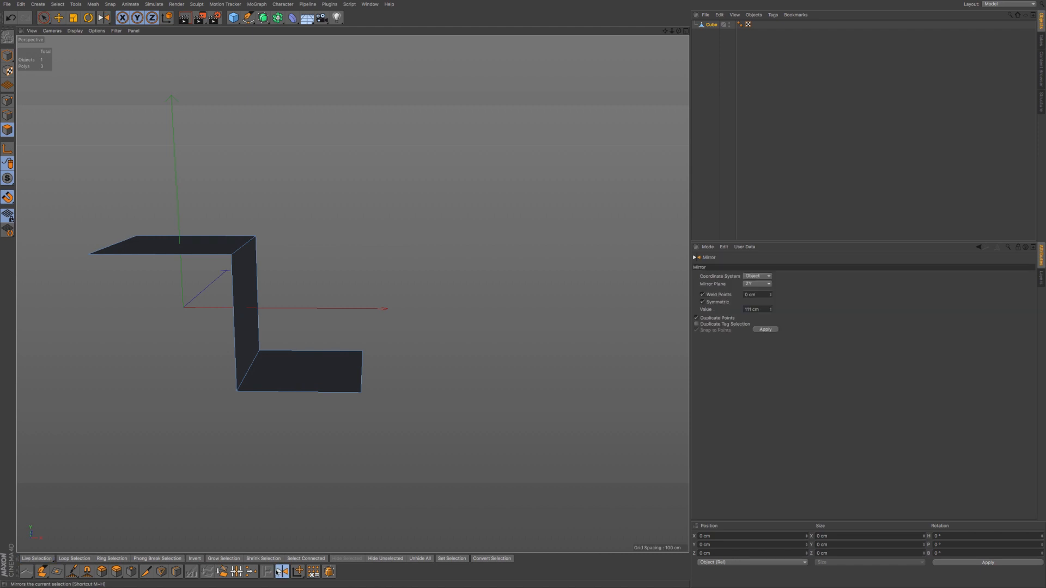
left_click(764, 277)
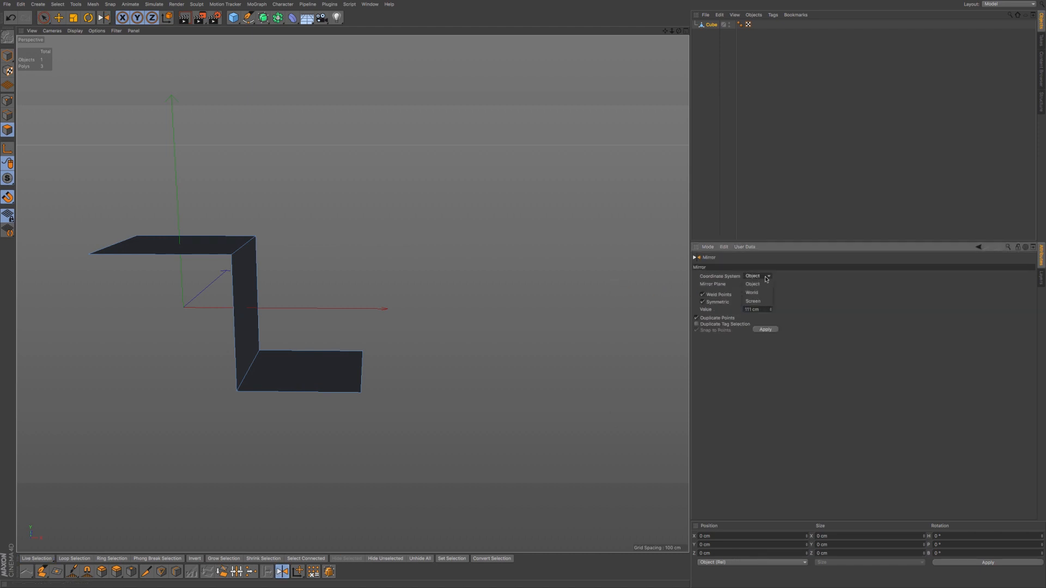
left_click(762, 301)
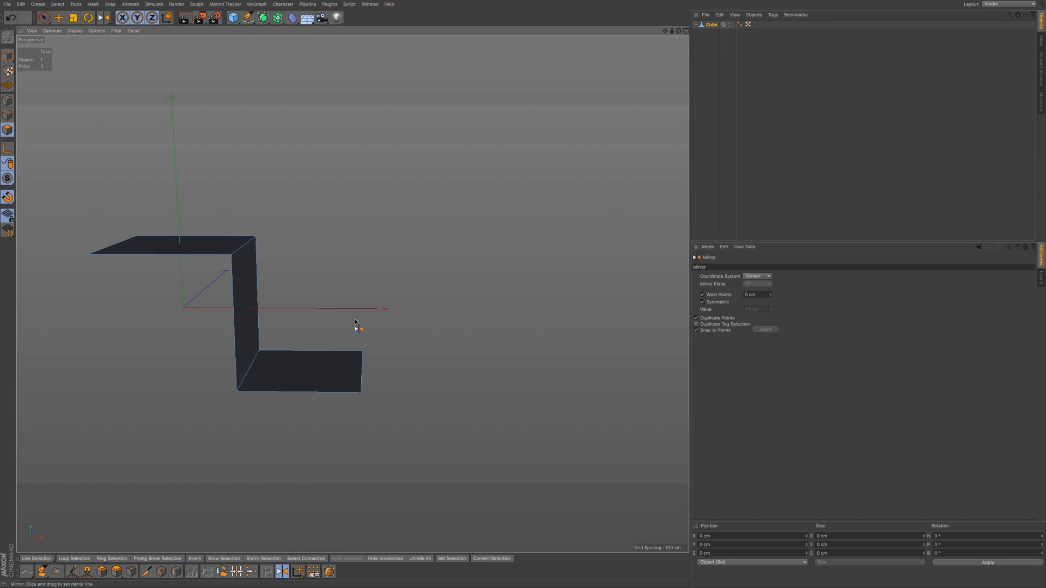
middle_click_drag(357, 327, 379, 311, "alt")
left_click_drag(381, 297, 374, 301, "alt")
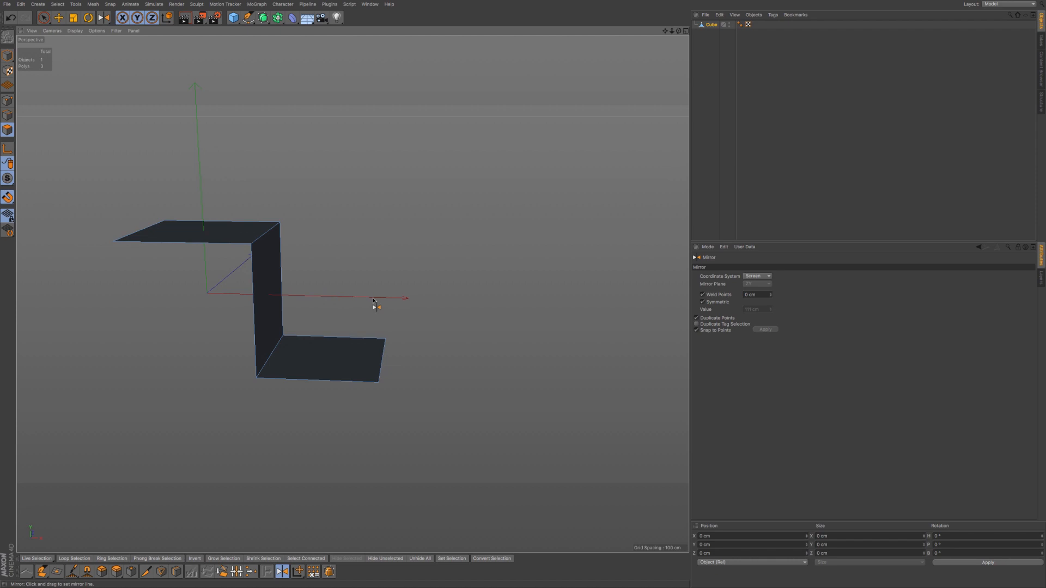
middle_click_drag(374, 301, 355, 292, "alt")
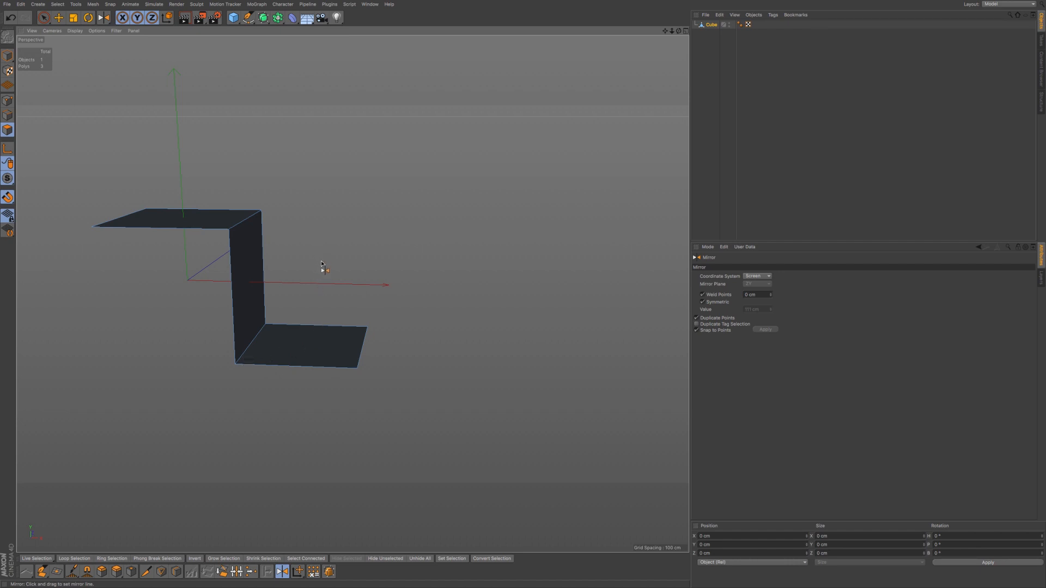
left_click_drag(325, 261, 337, 199)
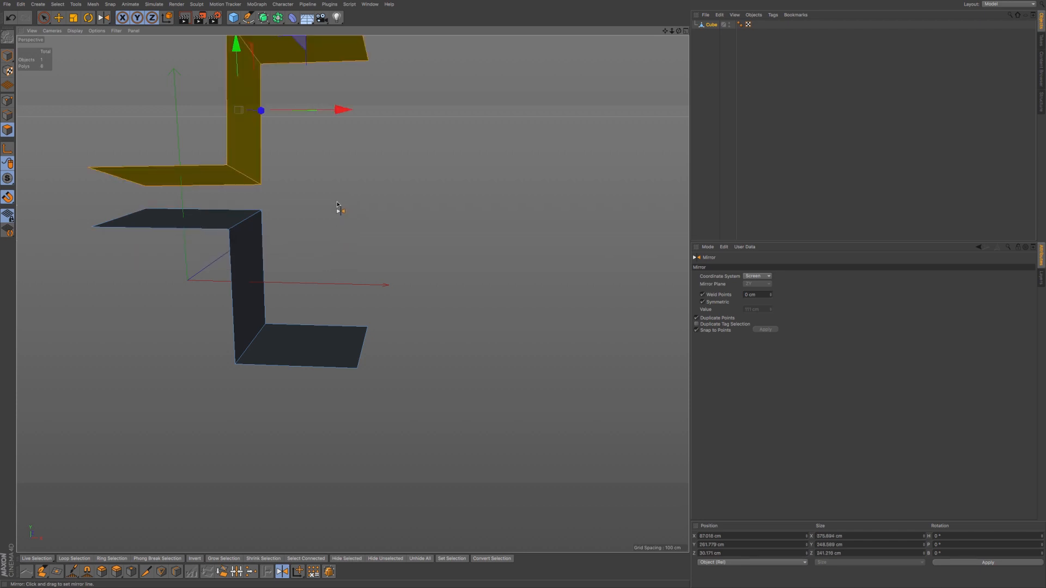
key("ctrl+z")
left_click_drag(346, 403, 346, 414)
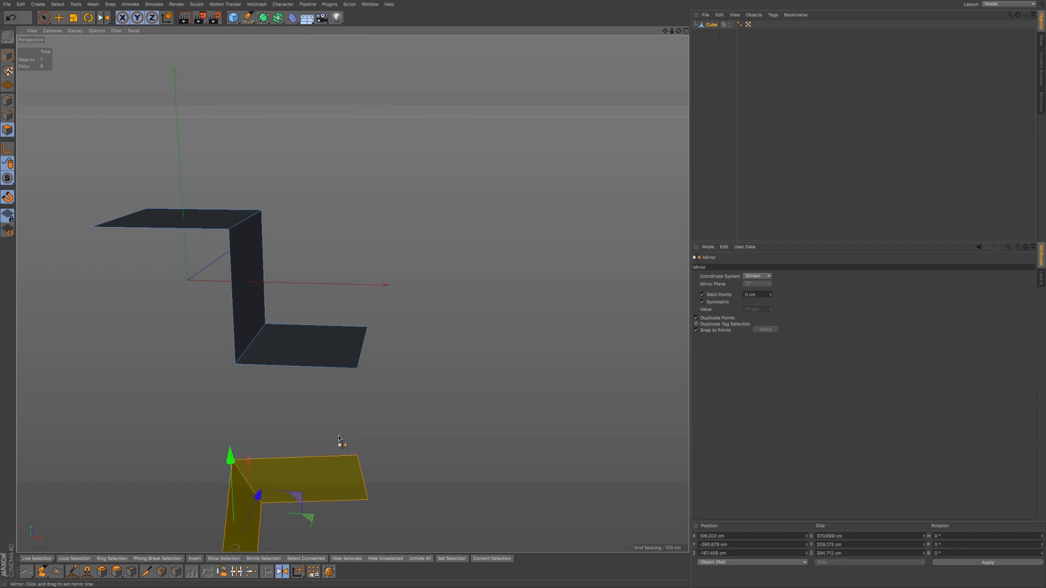
key("ctrl+z")
left_click_drag(486, 347, 507, 346)
key("ctrl+z")
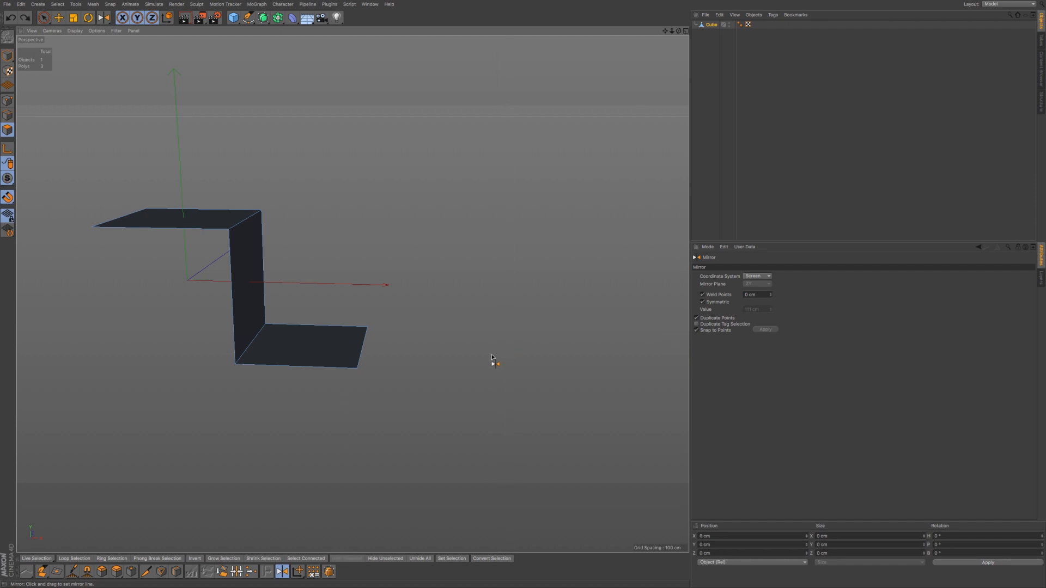
left_click_drag(187, 363, 120, 367)
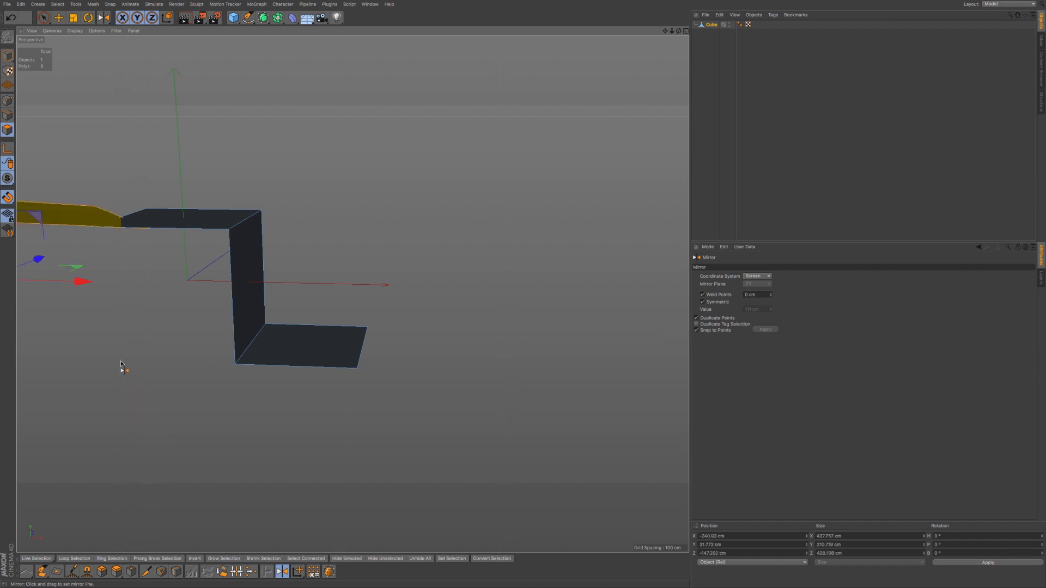
key("ctrl+z")
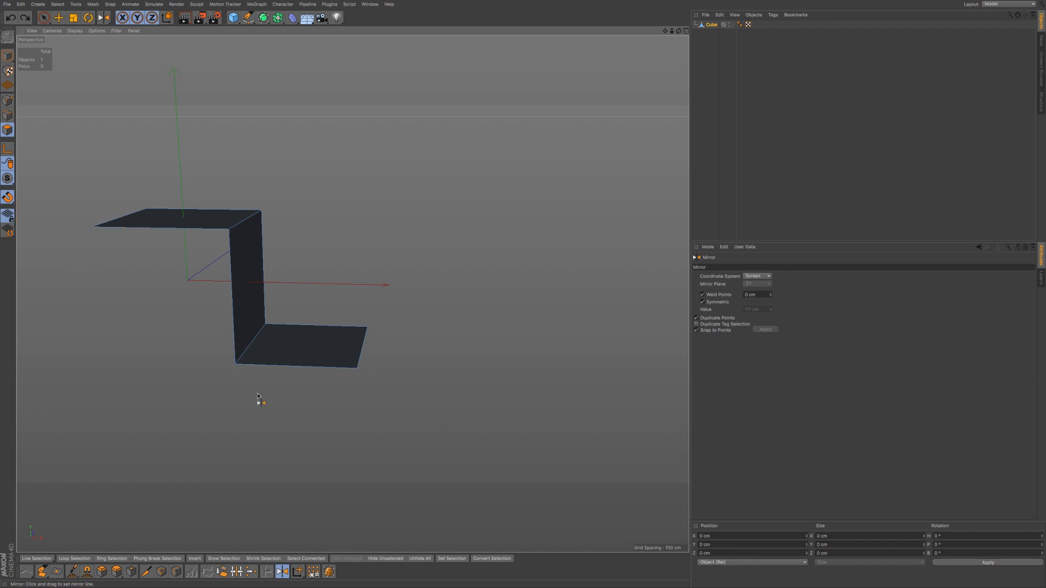
scroll(331, 346, "down", 1)
mouse_move(331, 346)
middle_mouse_down("alt")
mouse_move(313, 335)
mouse_move(330, 358)
middle_mouse_up("alt")
scroll(329, 338, "down", 1)
left_click_drag(329, 354, 328, 345, "alt")
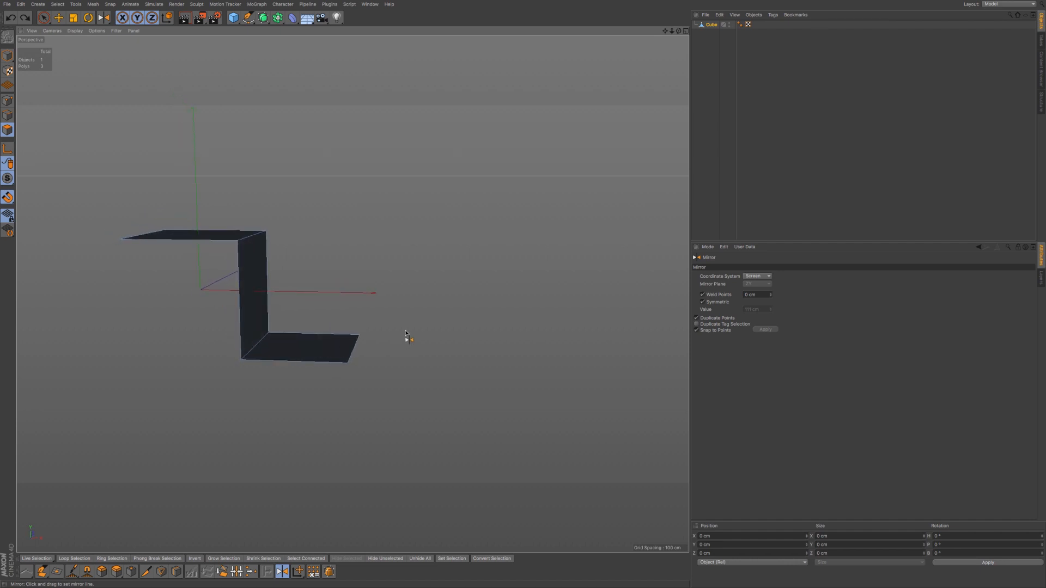
left_click_drag(395, 331, 378, 367)
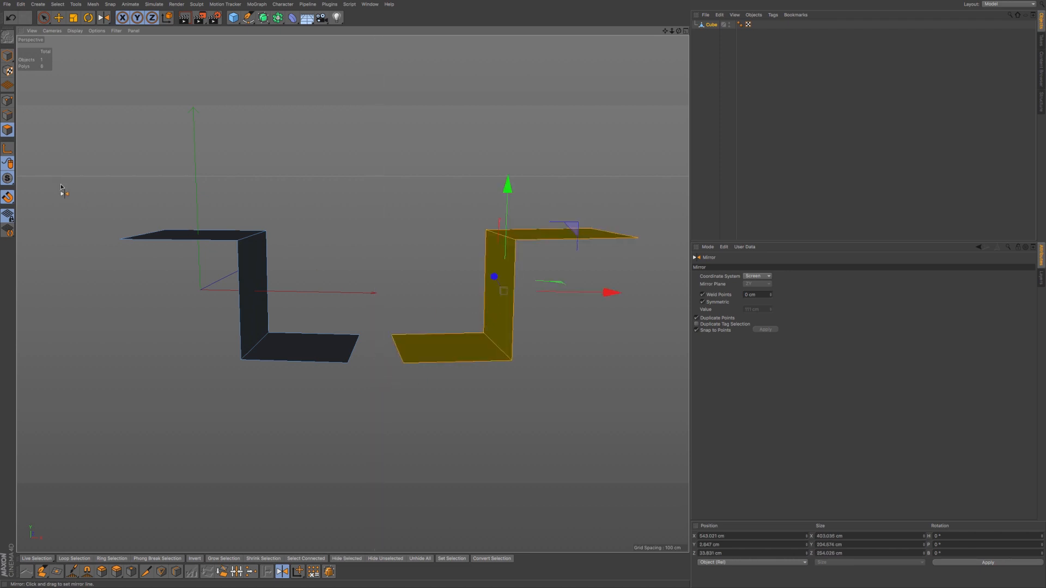
key("ctrl+z")
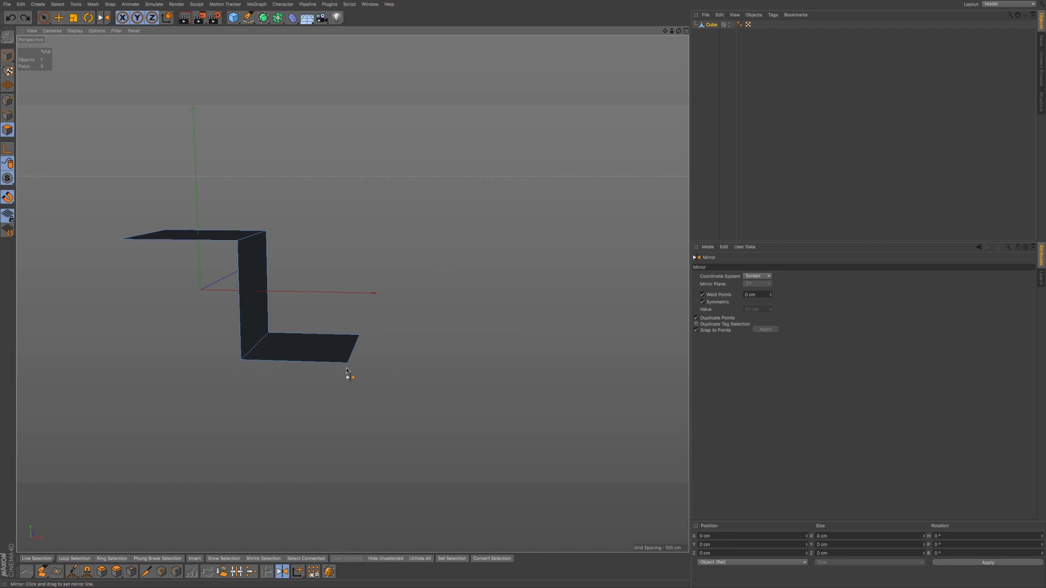
- Select the vertical middle polygon and try a Mirror below a line, then undo it
left_click(44, 17)
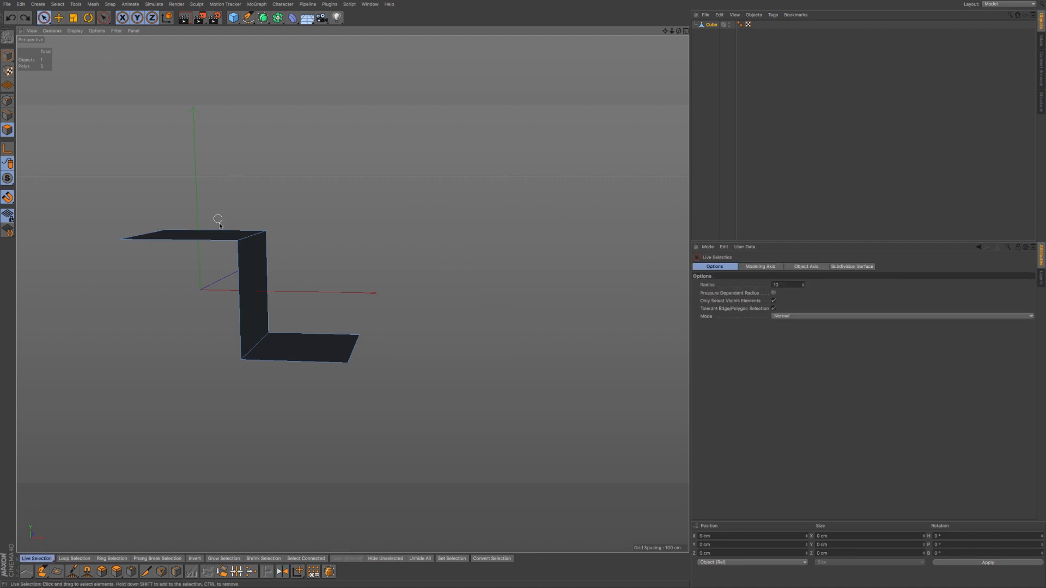
left_click(253, 277)
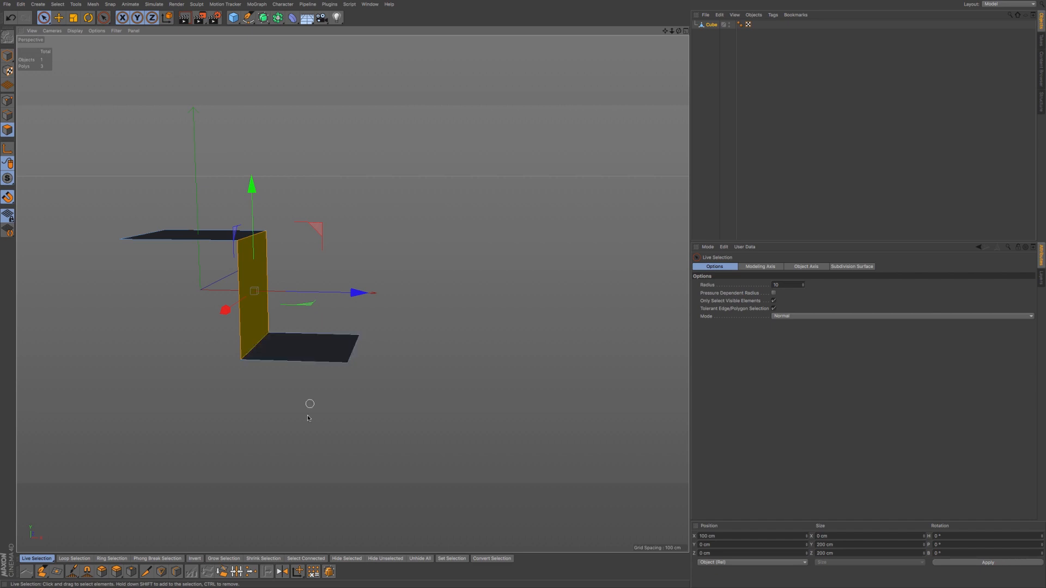
left_click(282, 571)
left_click_drag(373, 354, 399, 327)
key("ctrl+z")
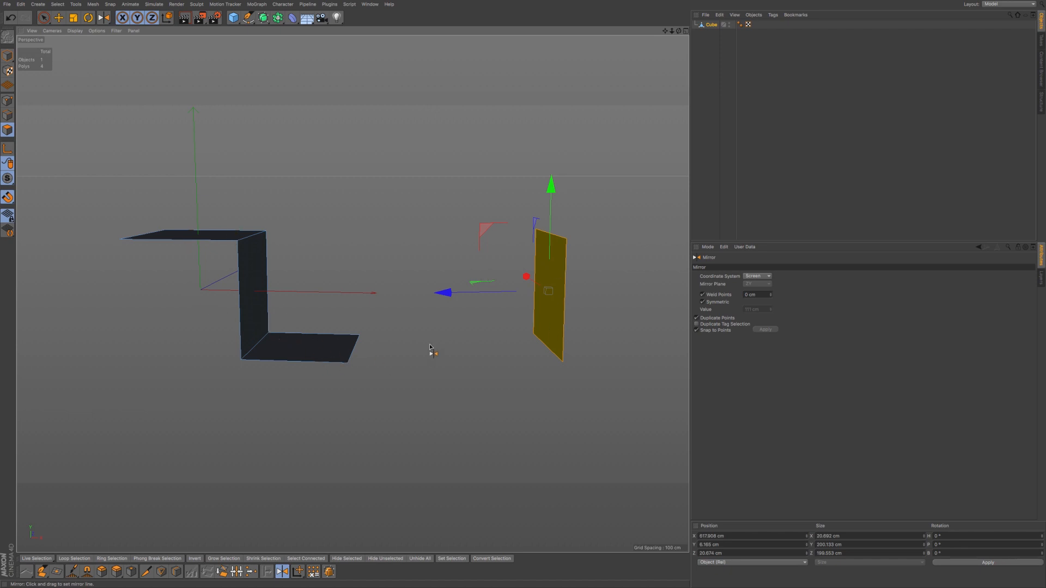
- Test upward and downward mirrors of the polygon, undo both, and switch to Point mode
left_click_drag(466, 360, 413, 171)
key("ctrl+z")
left_click(412, 428)
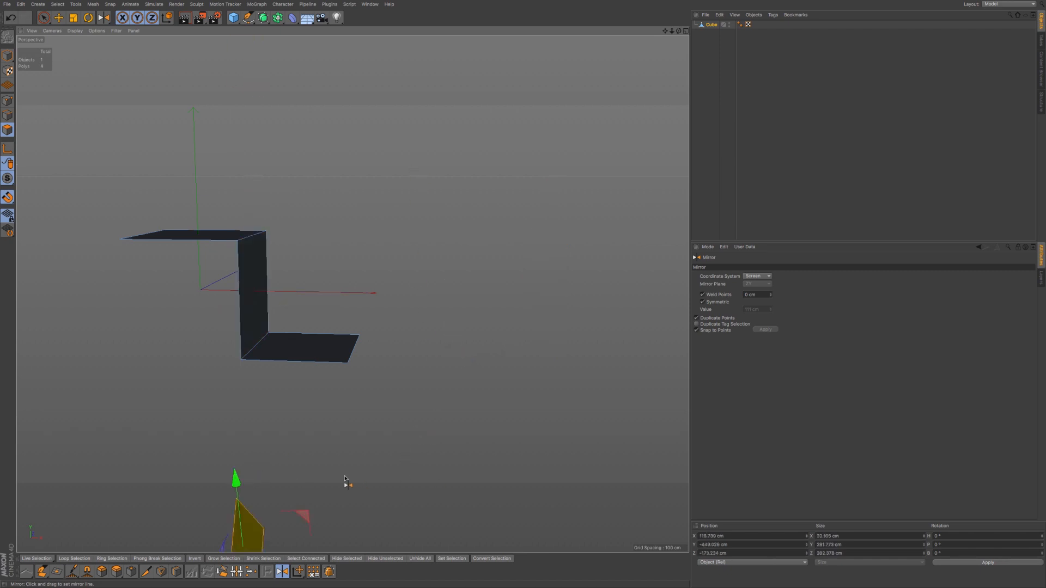
key("ctrl+z")
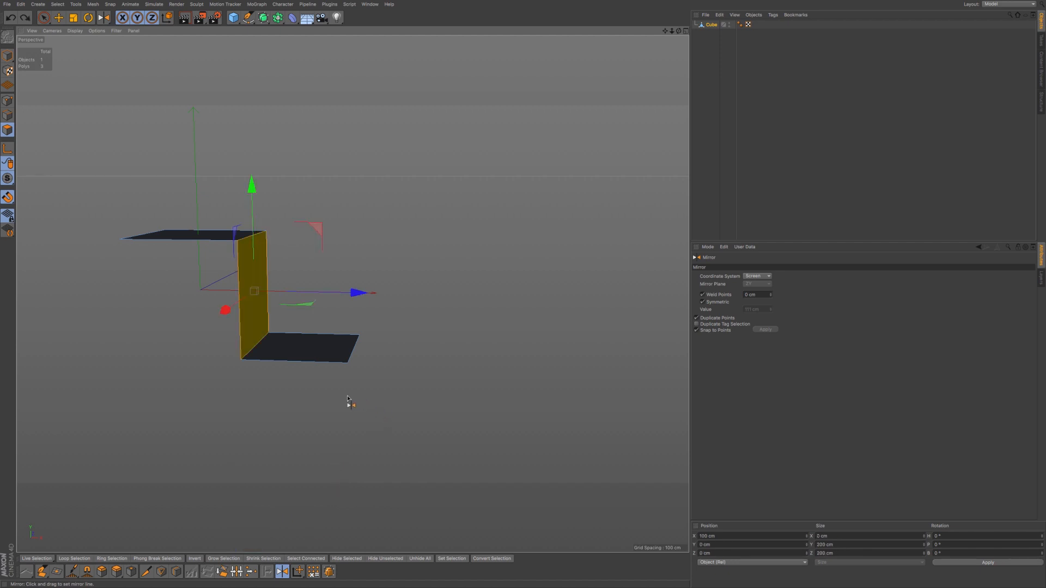
left_click(12, 102)
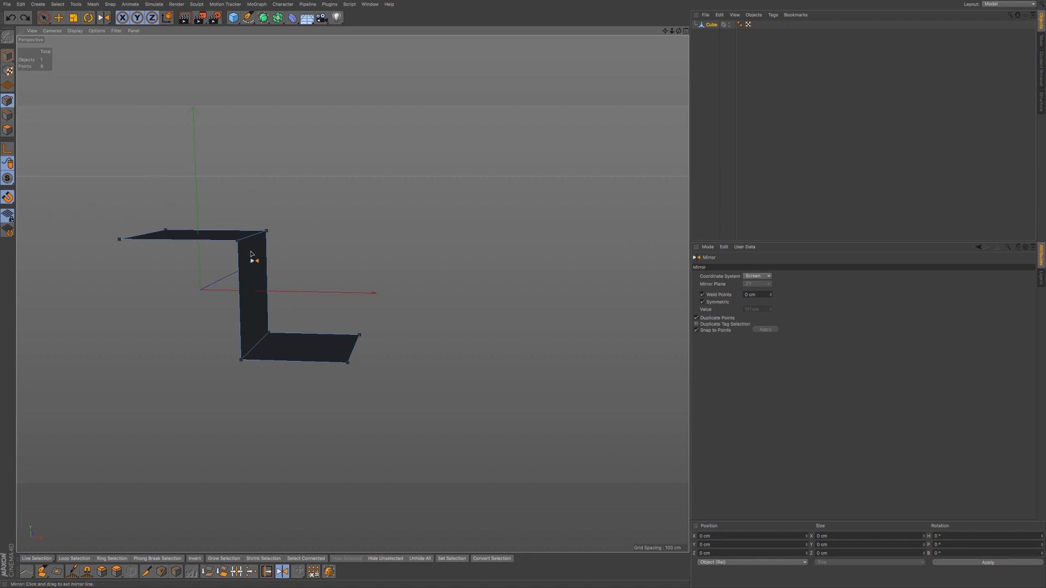
- Try mirroring all points, then just the upper inner corner point, undoing each
left_click(386, 280)
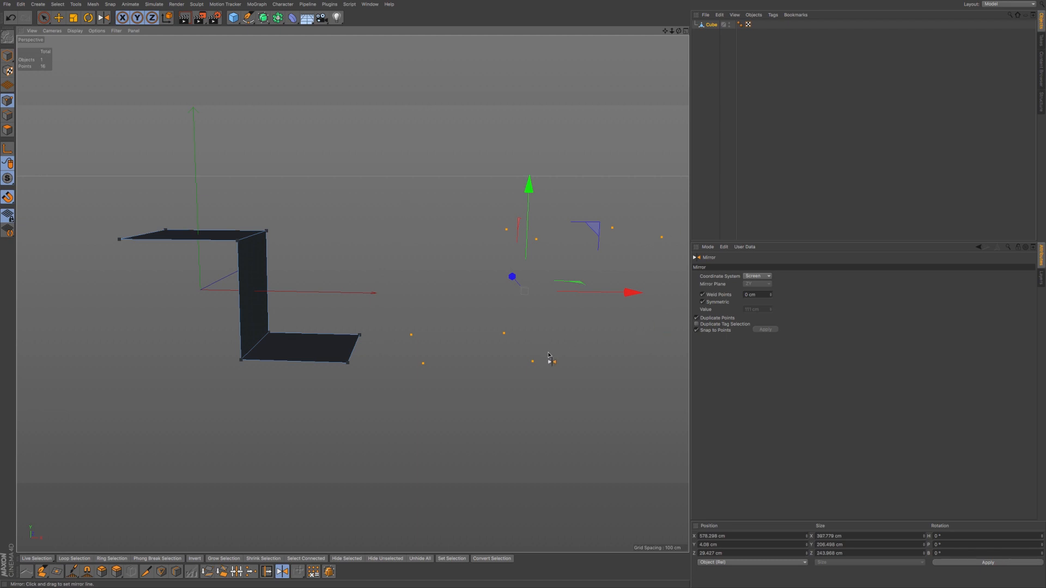
key("ctrl+z")
left_click(45, 17)
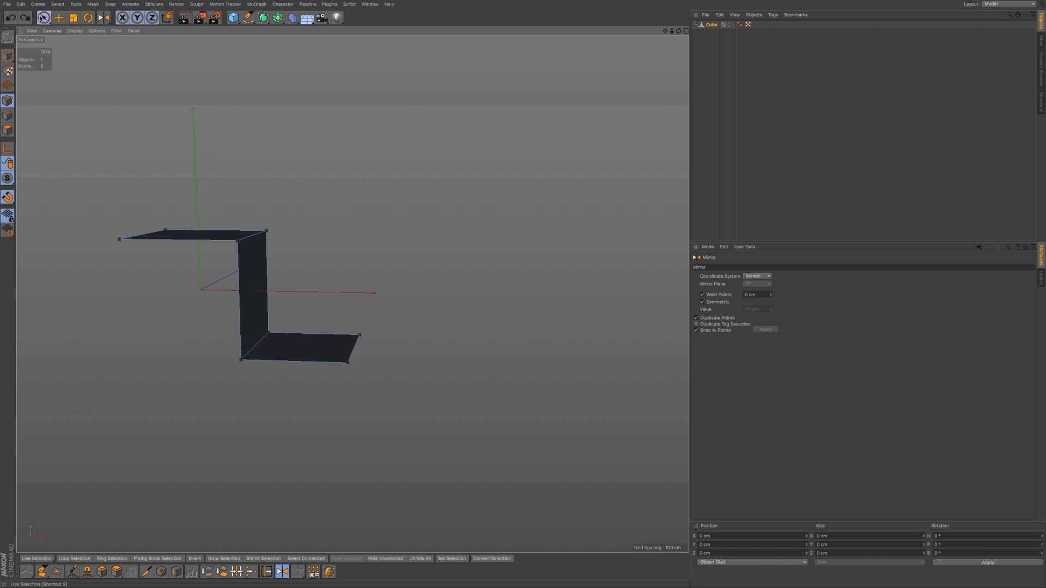
left_click(235, 243)
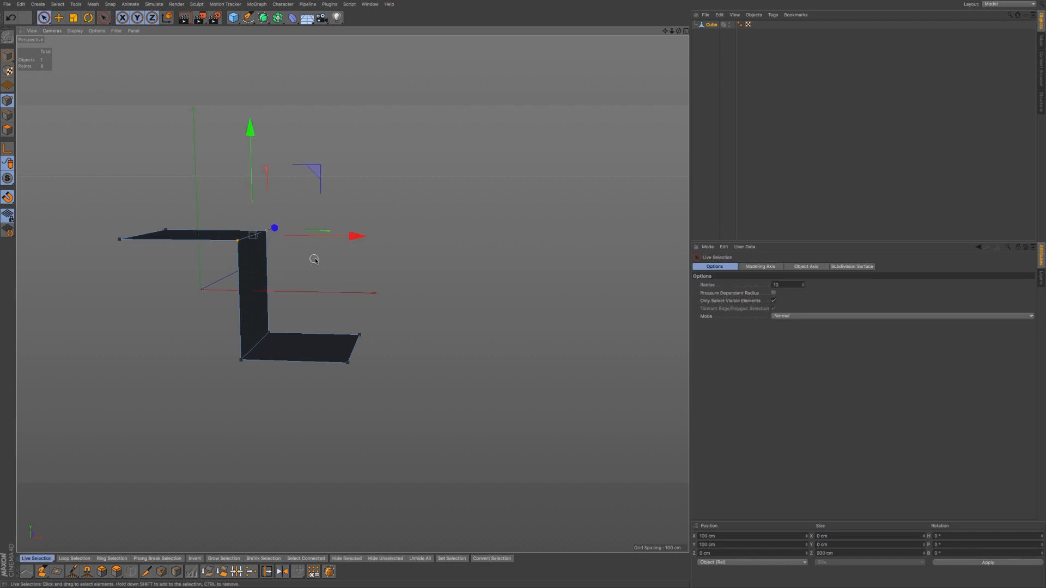
left_click(282, 571)
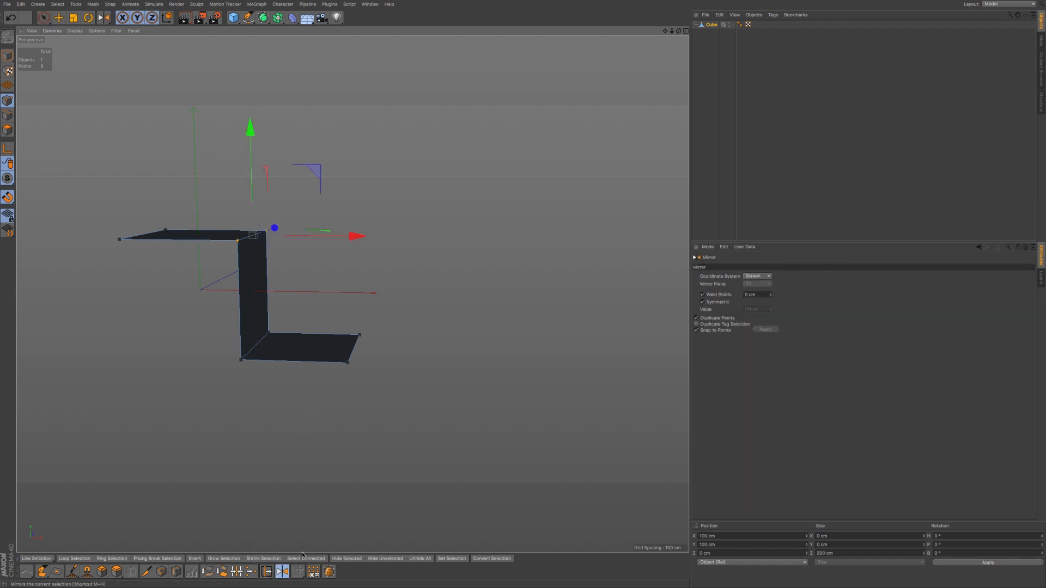
left_click_drag(399, 342, 401, 345)
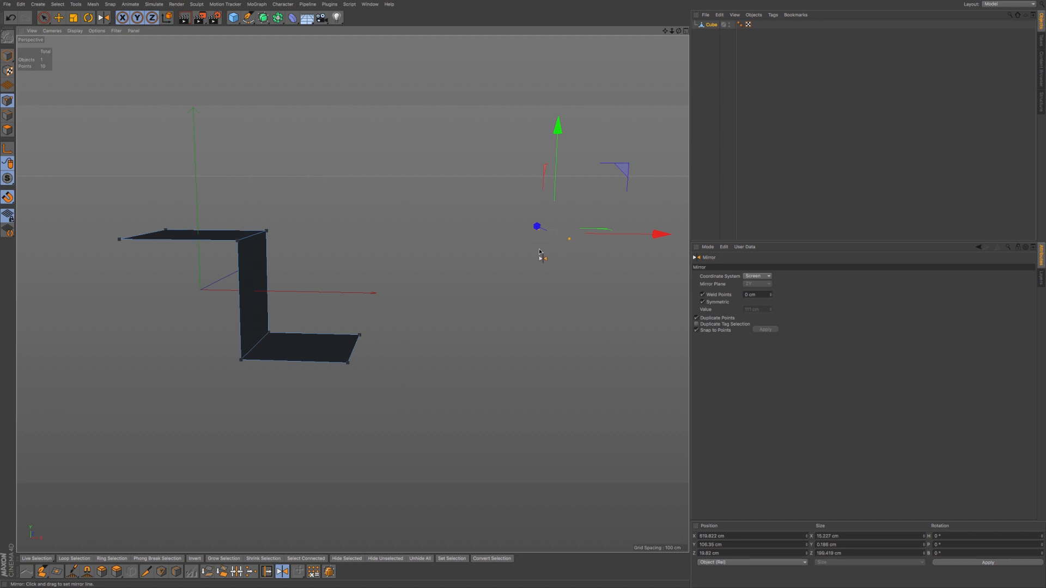
key("ctrl+z")
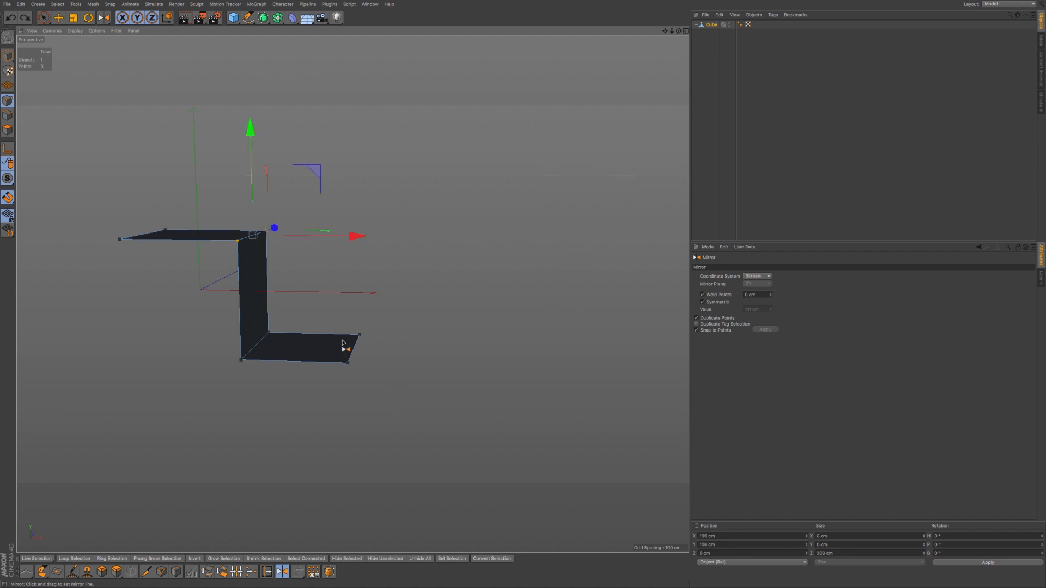
- Set the Mirror Coordinate System to Object and return to polygon editing with Live Selection
left_click(767, 277)
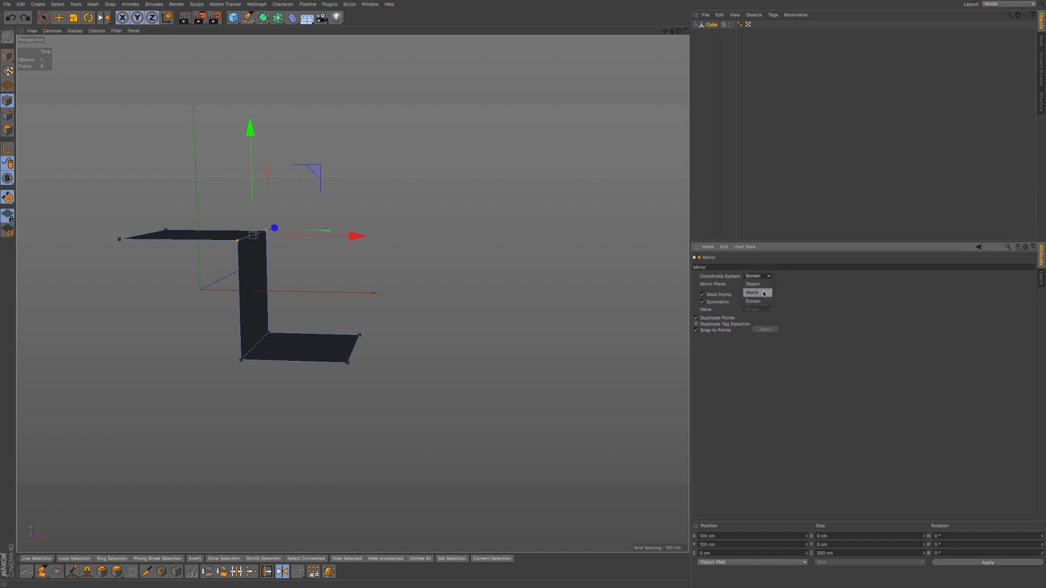
left_click(762, 284)
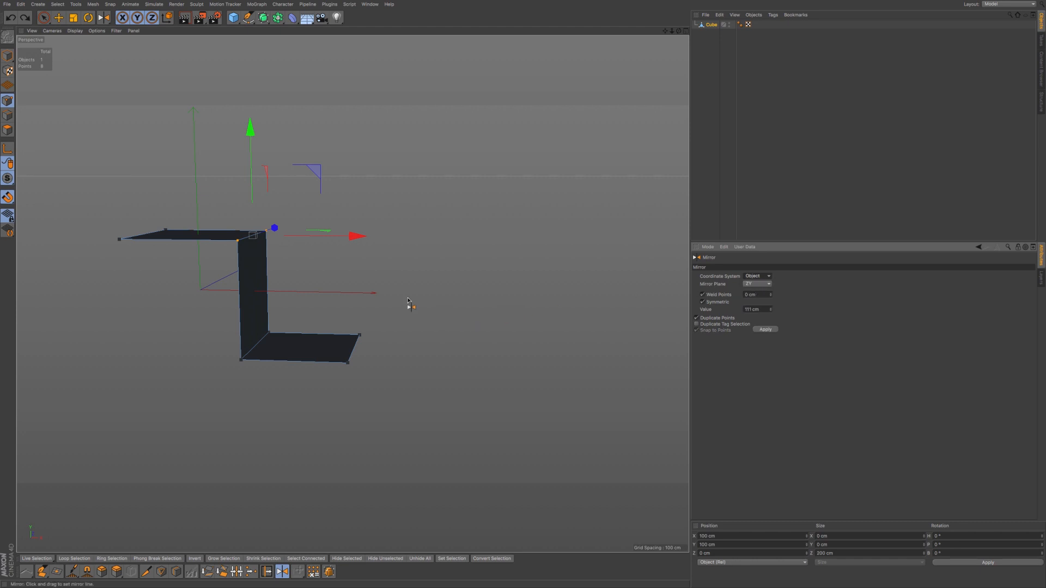
left_click(7, 131)
left_click(43, 17)
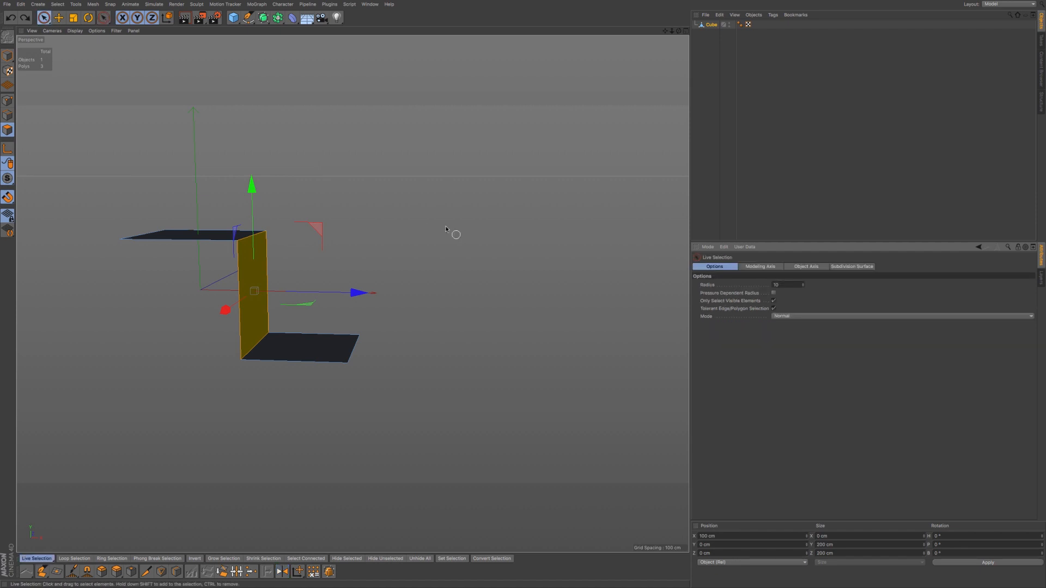
- Deselect the middle polygon, test a mirror on the XY plane, and delete the copy
left_click(385, 208)
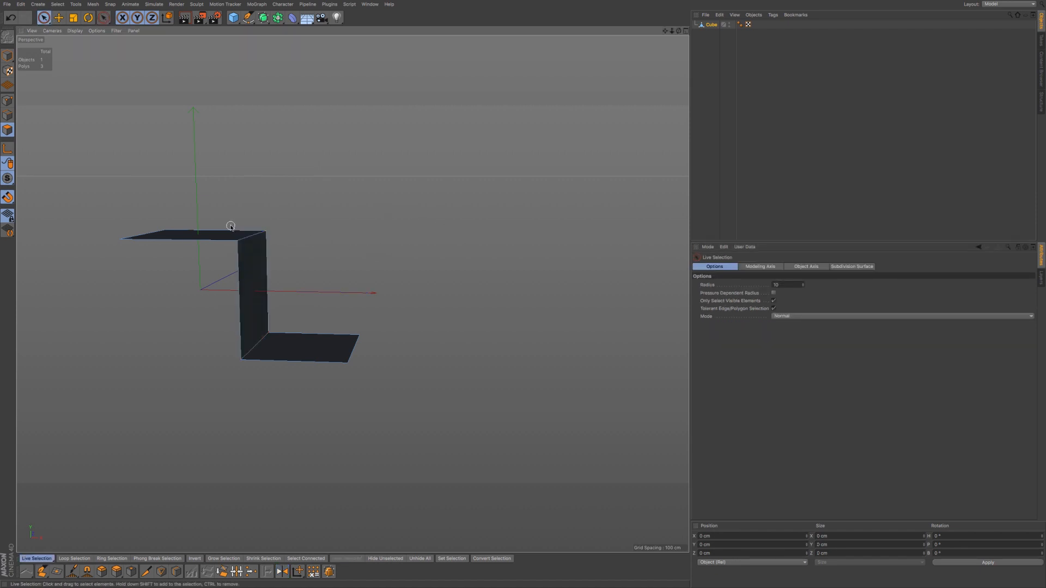
left_click(282, 572)
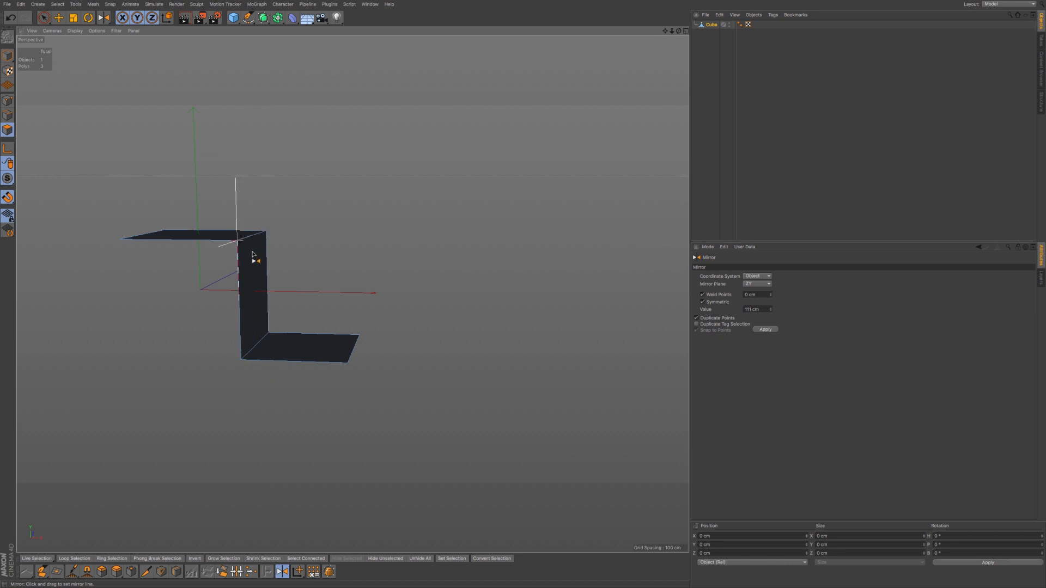
left_click(348, 334)
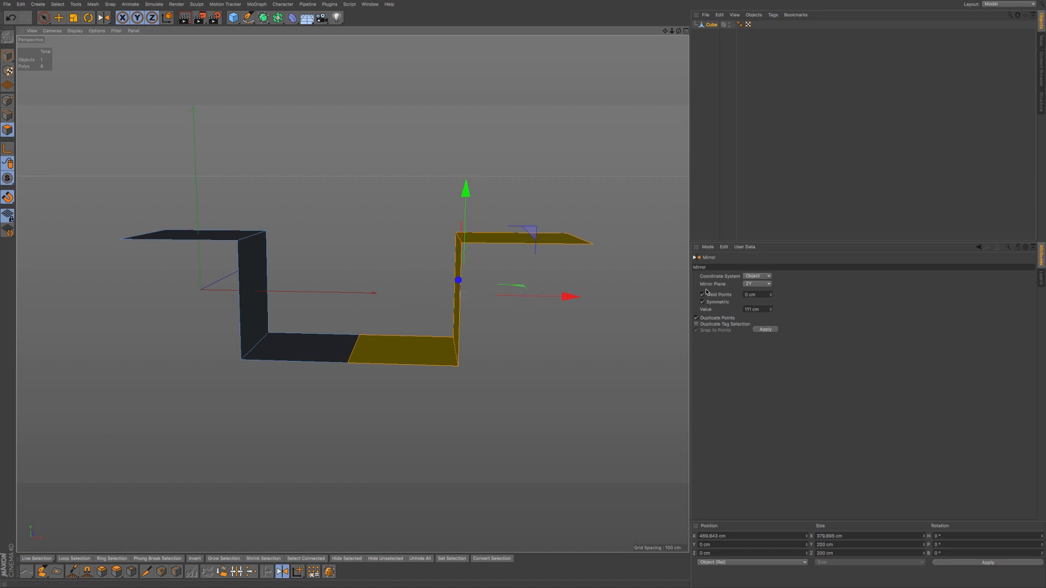
left_click(762, 288)
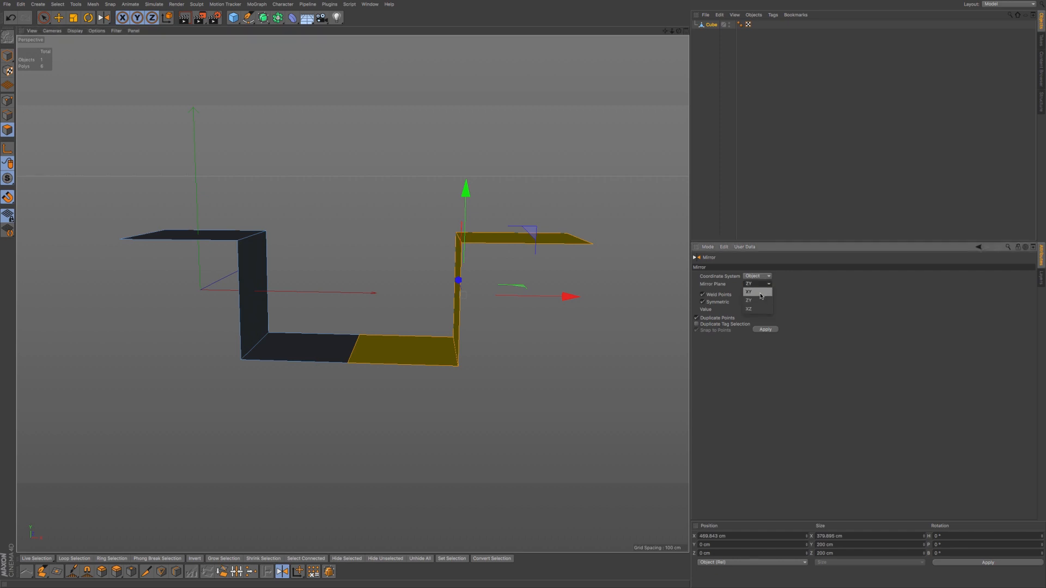
left_click(760, 293)
key("Delete")
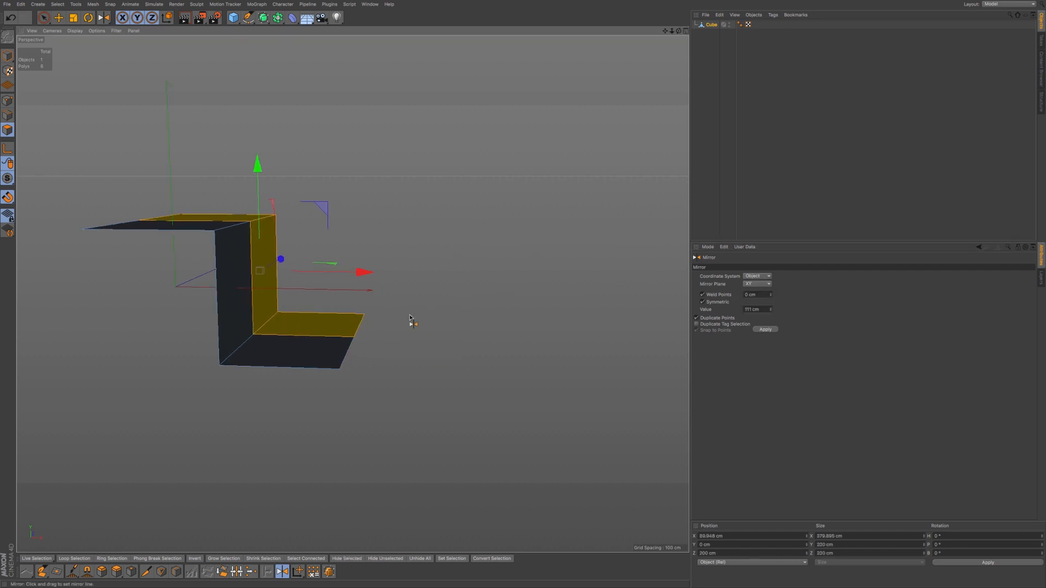
key("Delete")
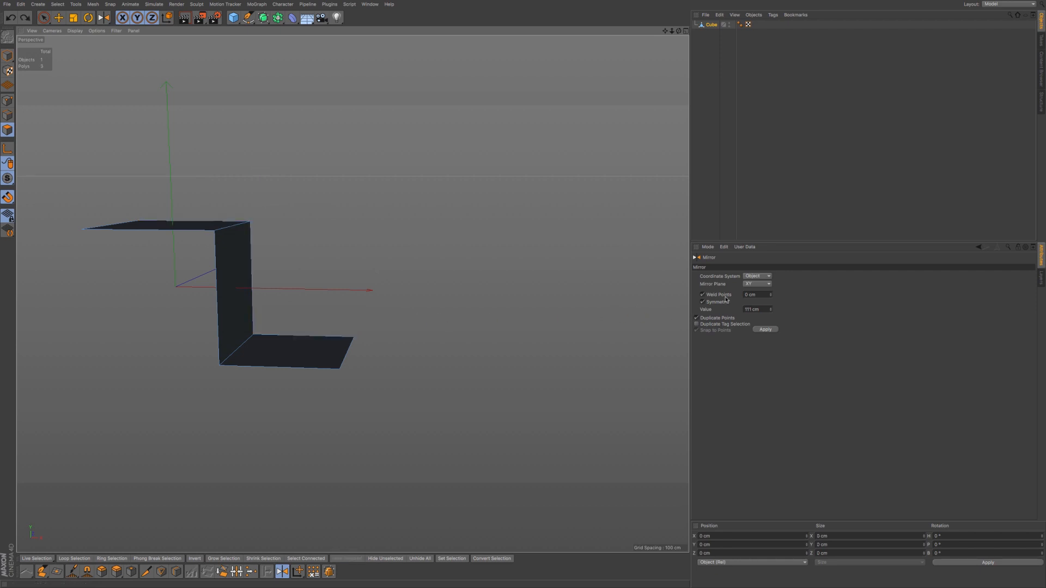
- Try the XZ plane and World coordinates, undoing each mirrored copy
left_click(751, 285)
left_click(749, 309)
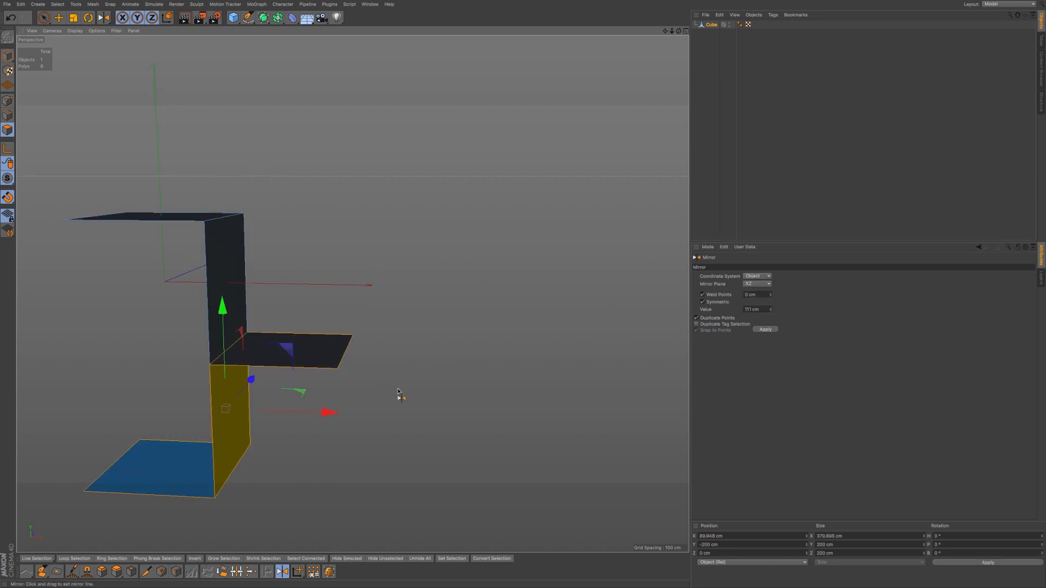
key("ctrl+z")
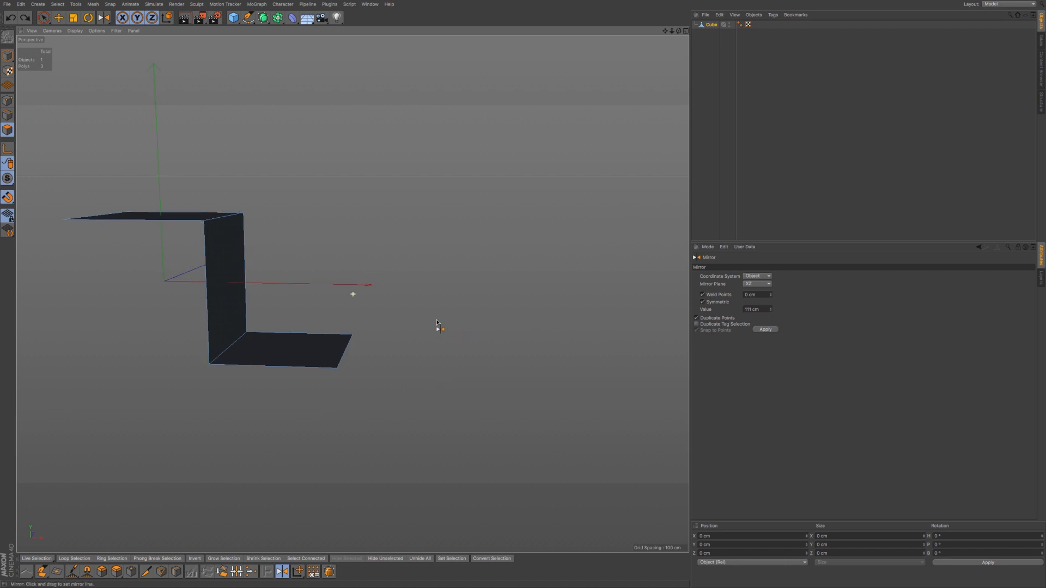
left_click_drag(436, 326, 447, 308, "alt")
left_click(757, 276)
double_click(771, 295)
left_click(768, 277)
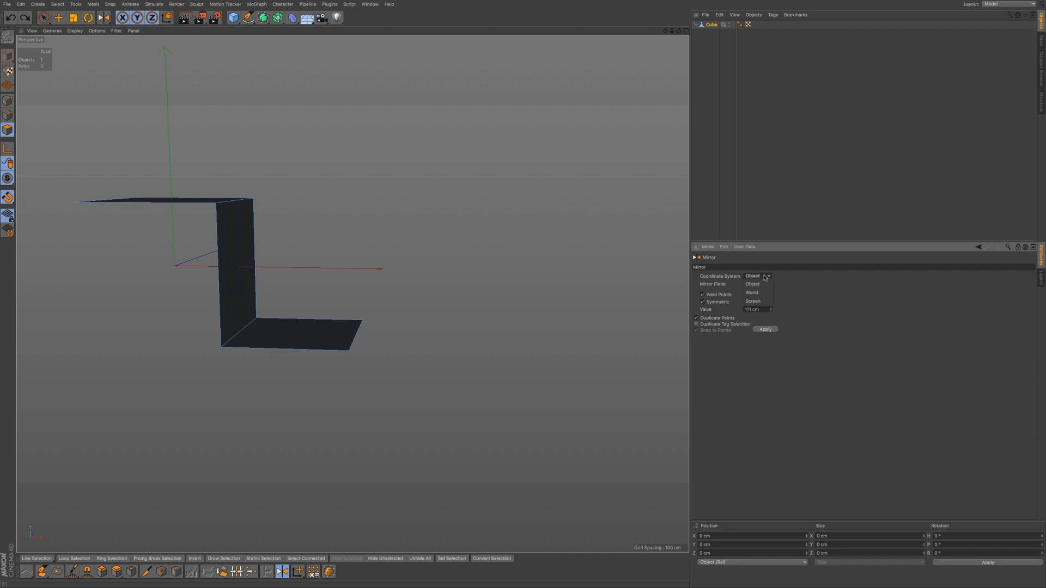
left_click(762, 292)
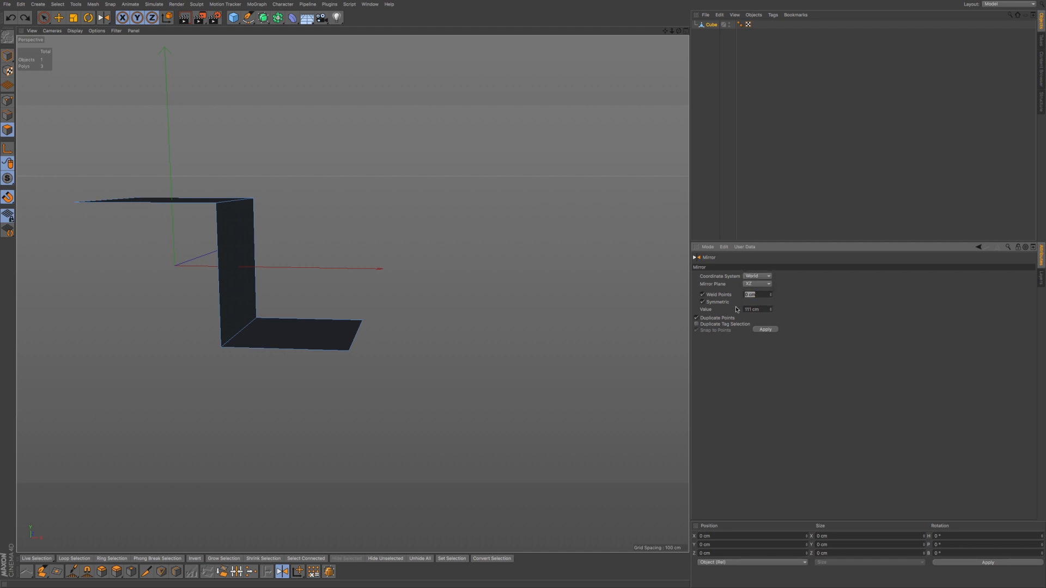
left_click(428, 333)
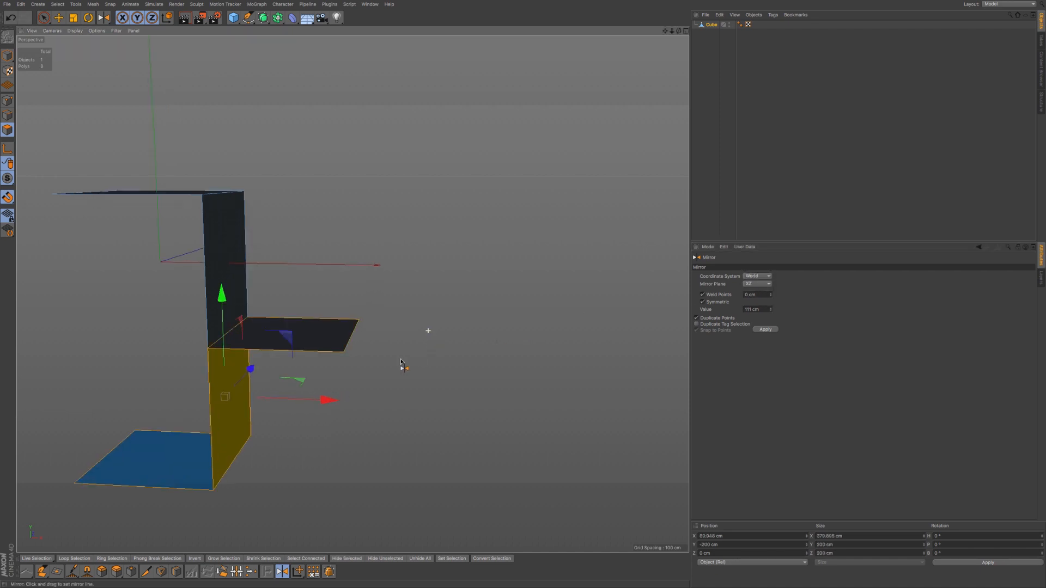
key("ctrl+z")
- Set the Mirror plane to XY, turn off Weld, and switch coordinates back to Object
left_click(757, 284)
left_click(756, 292)
middle_click_drag(404, 310, 427, 306, "alt")
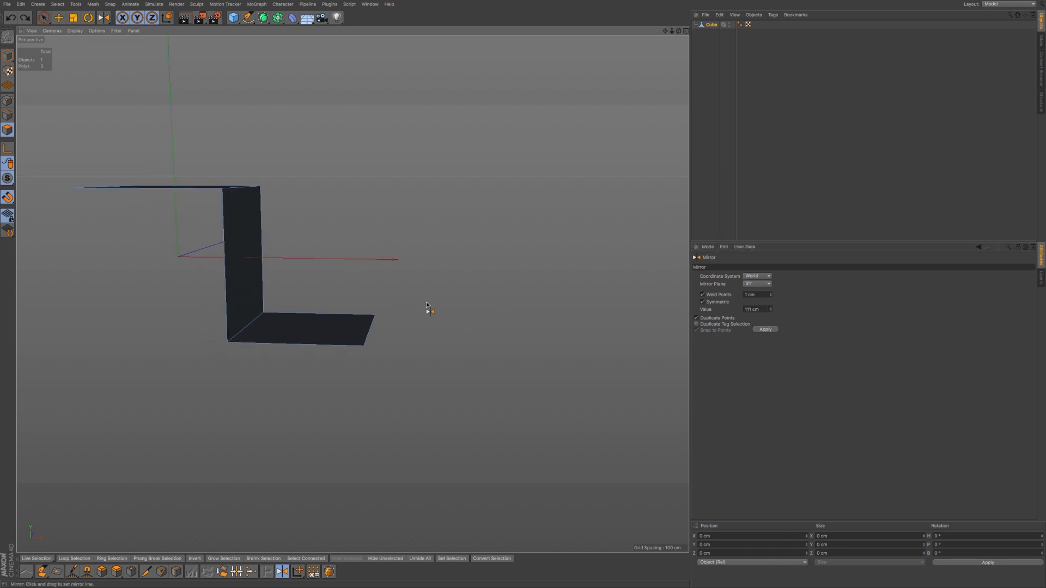
key("ctrl+z")
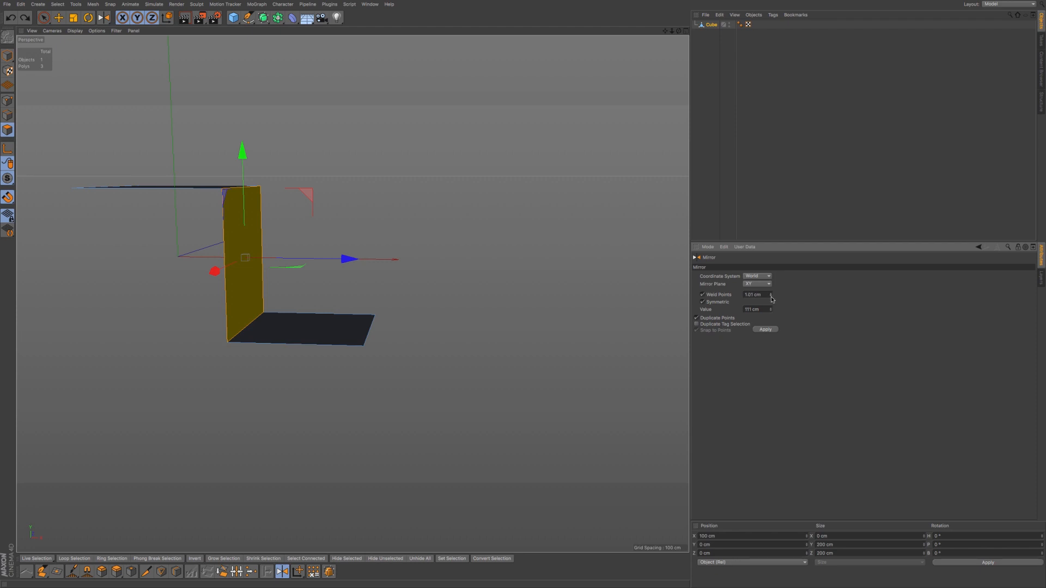
left_click(719, 295)
left_click(757, 276)
left_click(759, 284)
left_click(47, 19)
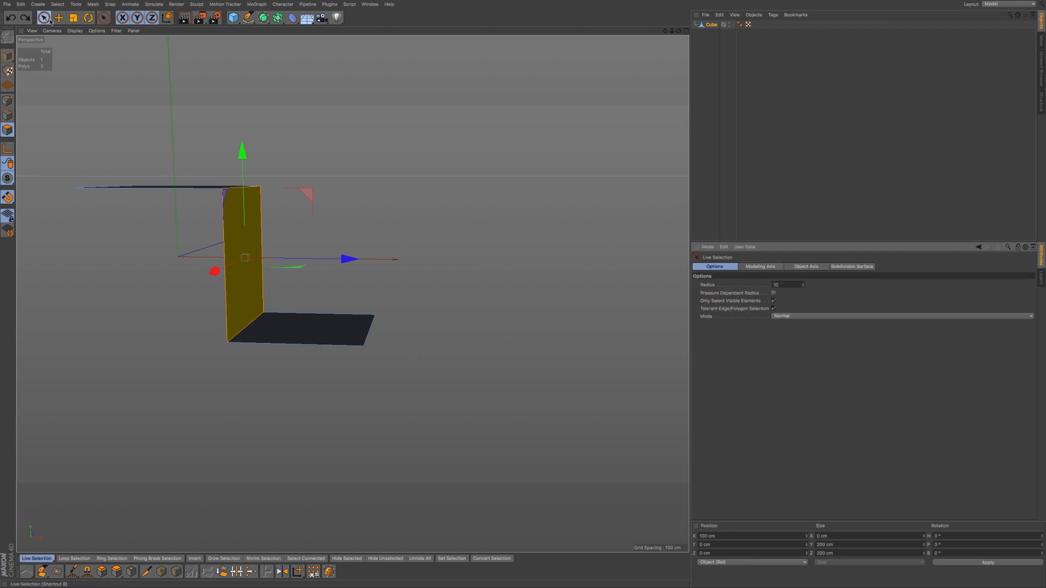
- Mirror the deselected strip without welding and drag a corner point to reveal the open seam
left_click(103, 80)
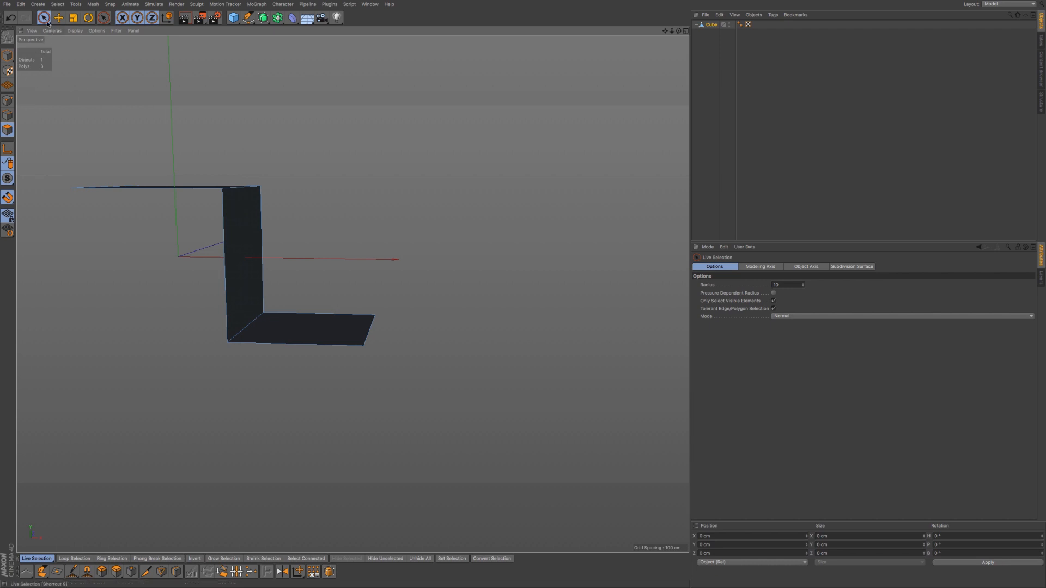
left_click(282, 571)
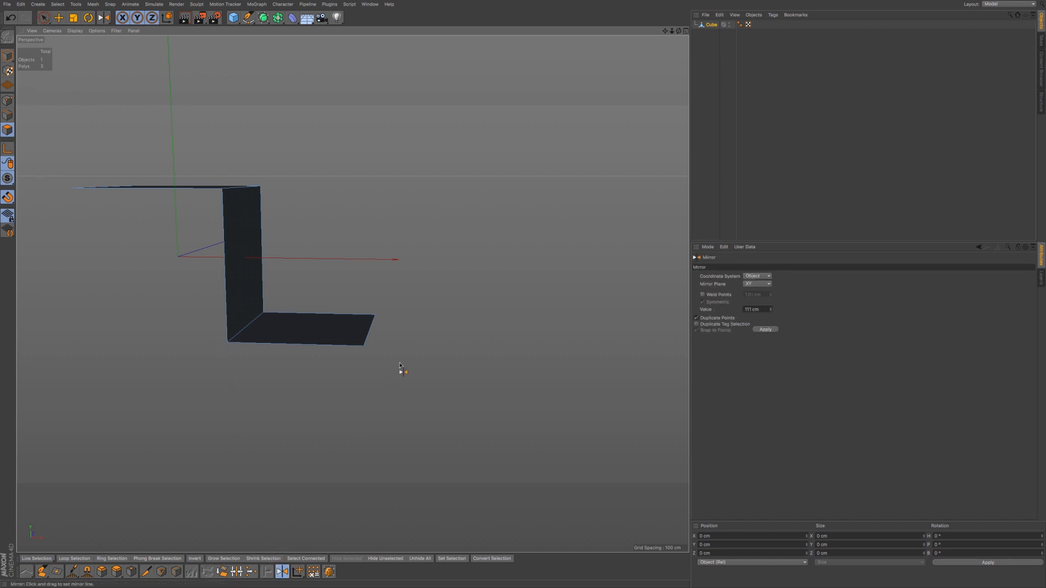
left_click_drag(398, 376, 400, 364)
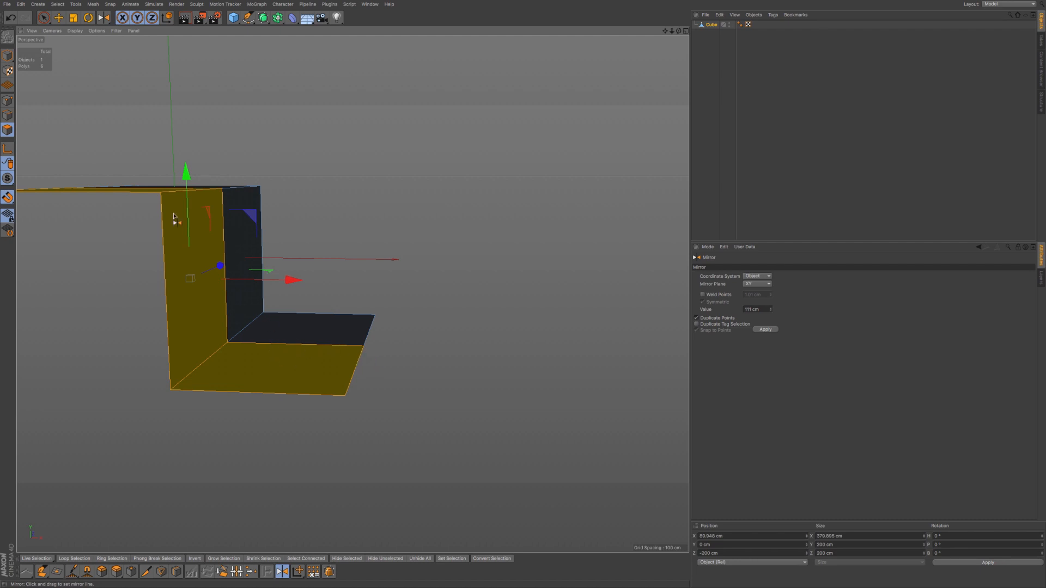
left_click(43, 18)
left_click(7, 100)
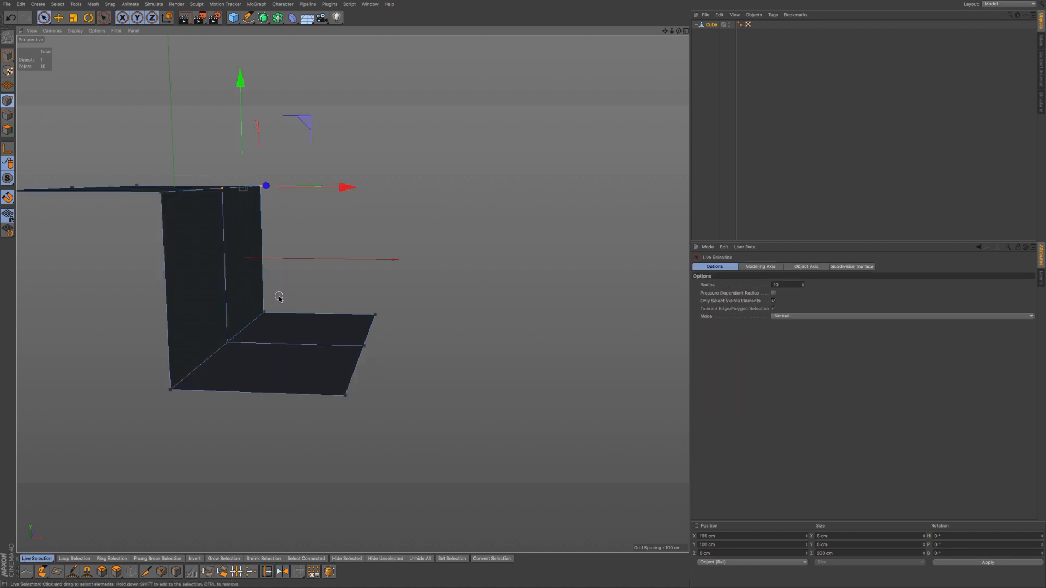
left_click_drag(224, 243, 225, 276)
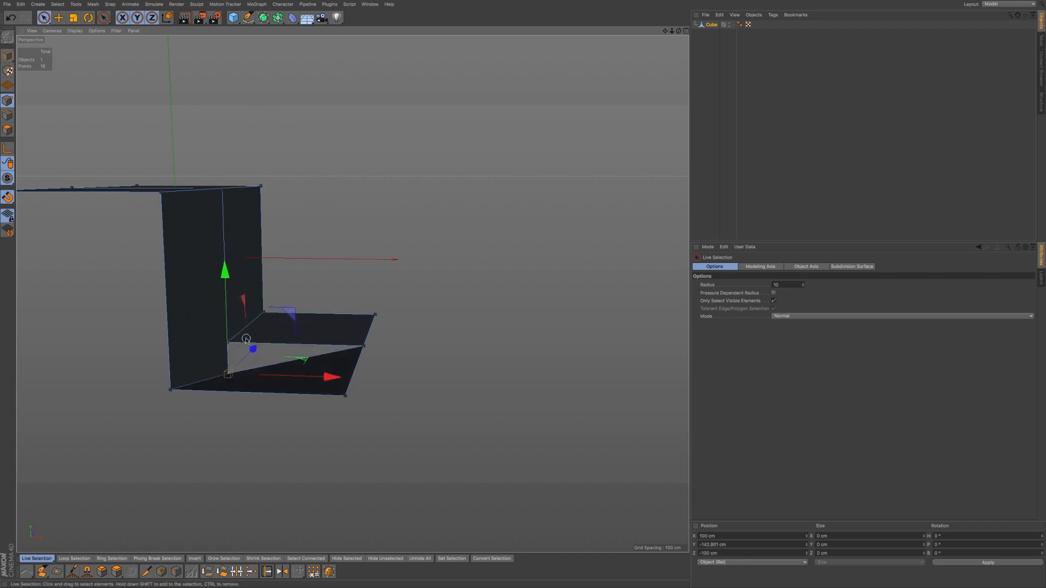
left_click_drag(254, 320, 225, 342, "alt")
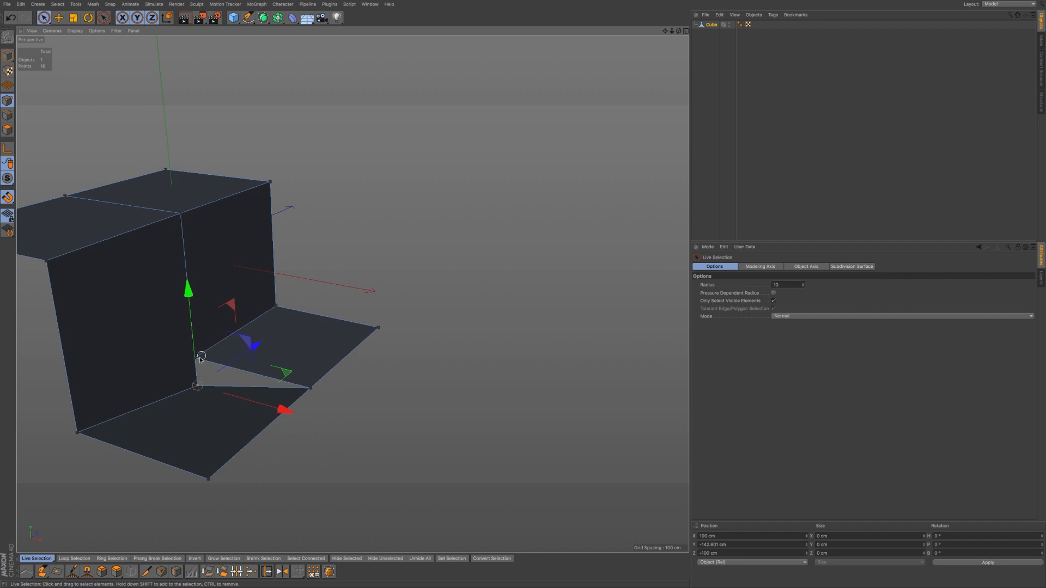
- Undo the point move and the unwelded mirror, then reactivate the Mirror tool (M~H)
key("super+z")
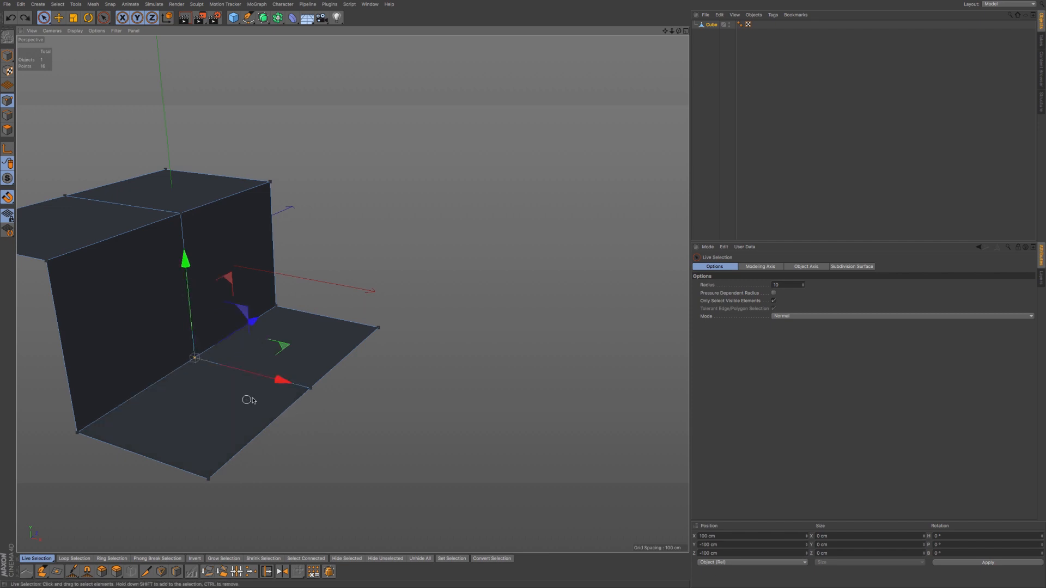
left_click_drag(243, 389, 286, 378, "alt")
key("super+z")
key("super+z")
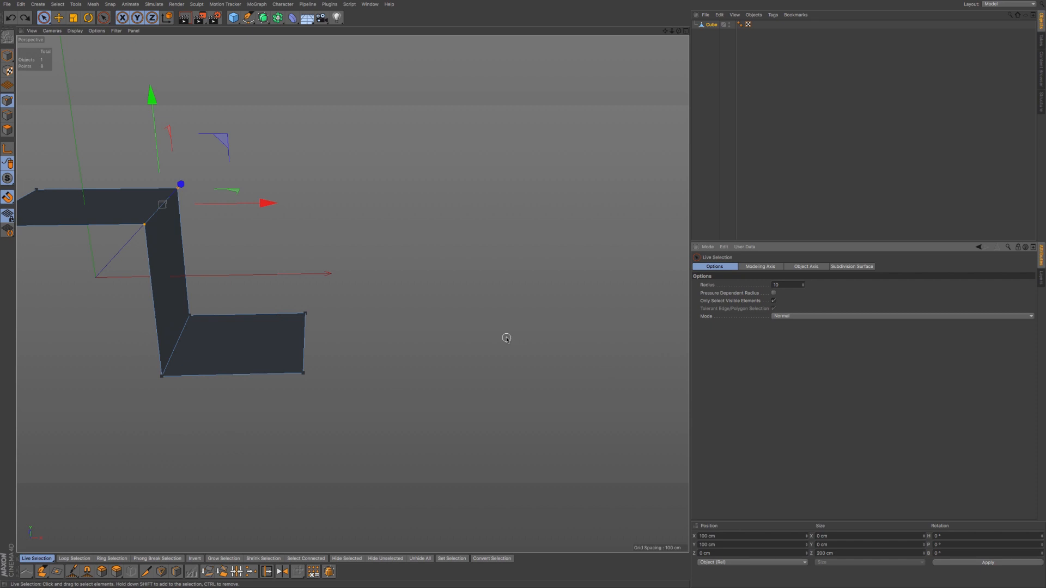
key("m")
key("h")
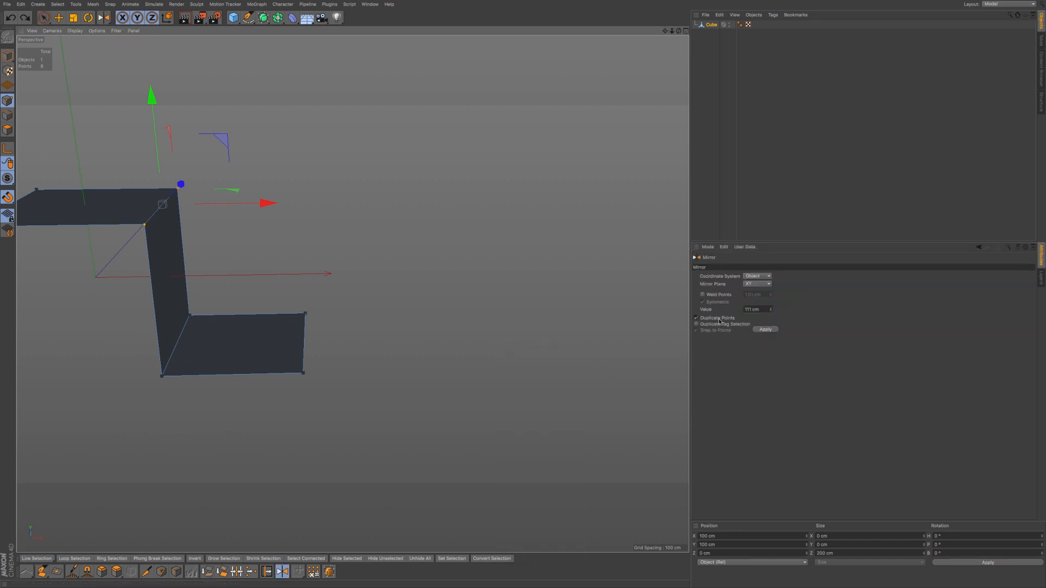
- Enable Weld Points and mirror the strip's polygons with welding on
left_click(709, 297)
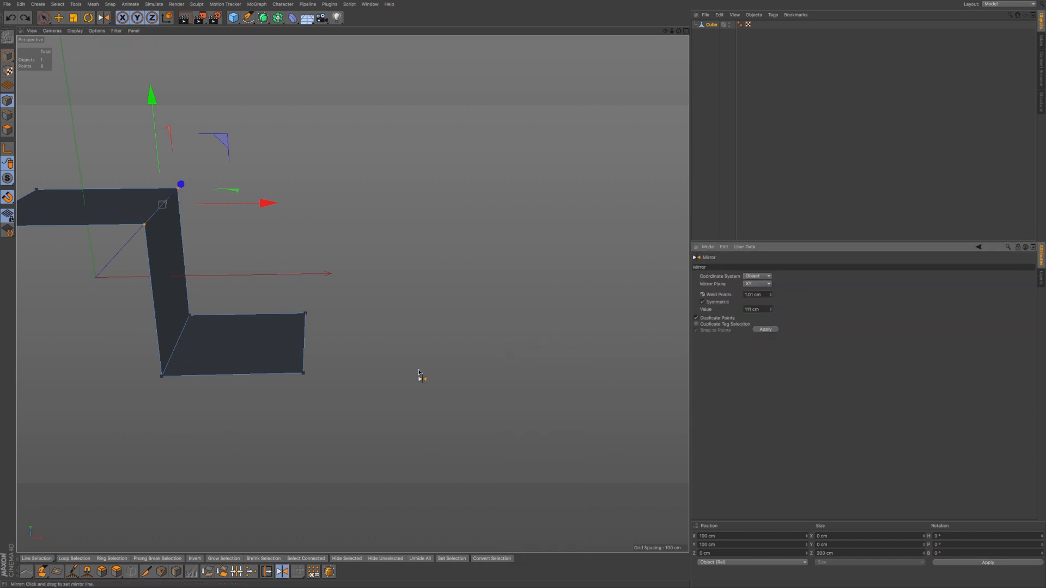
left_click(325, 385)
key("ctrl+z")
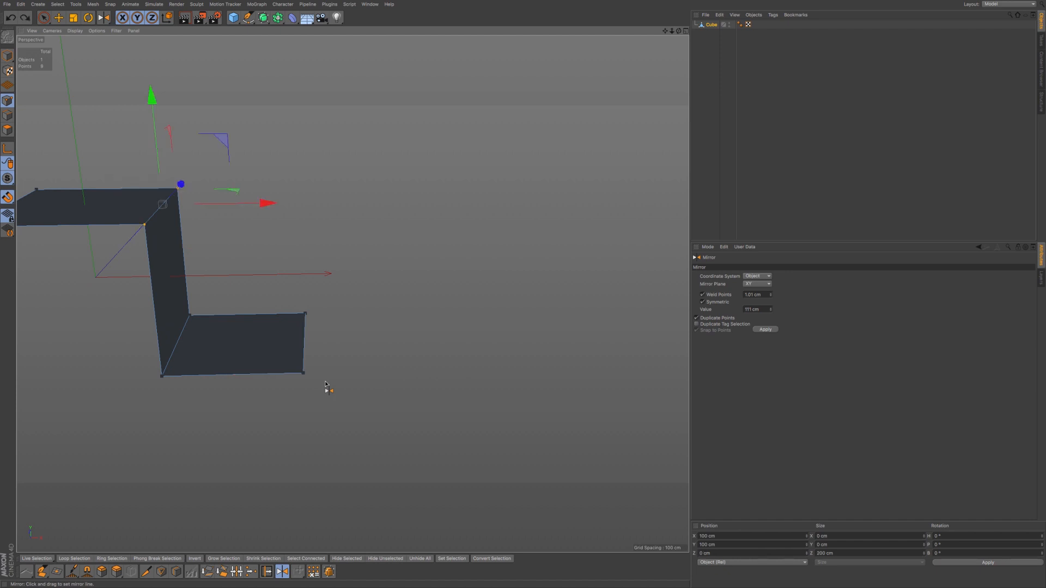
left_click(10, 130)
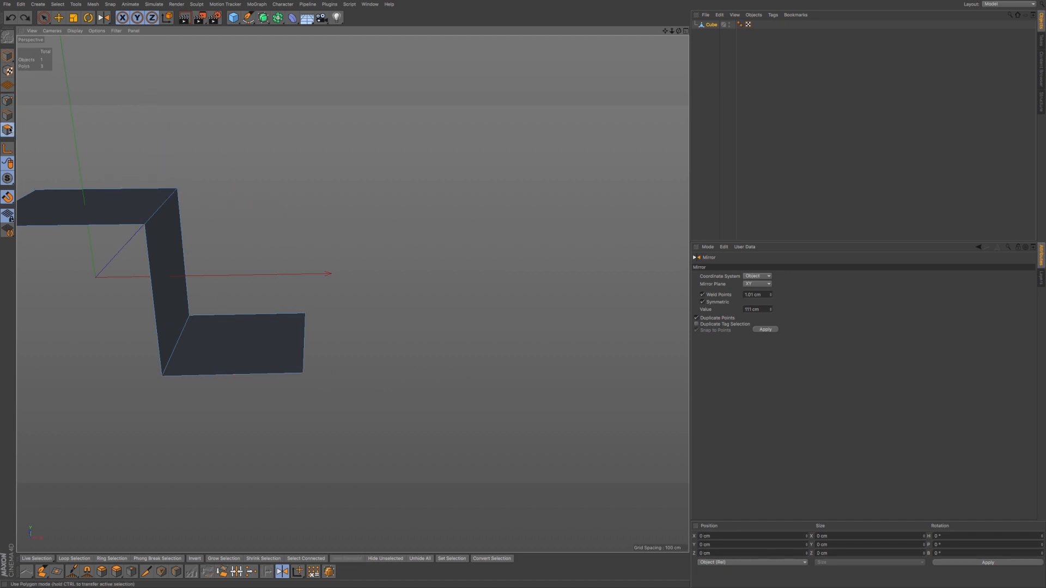
left_click(316, 397)
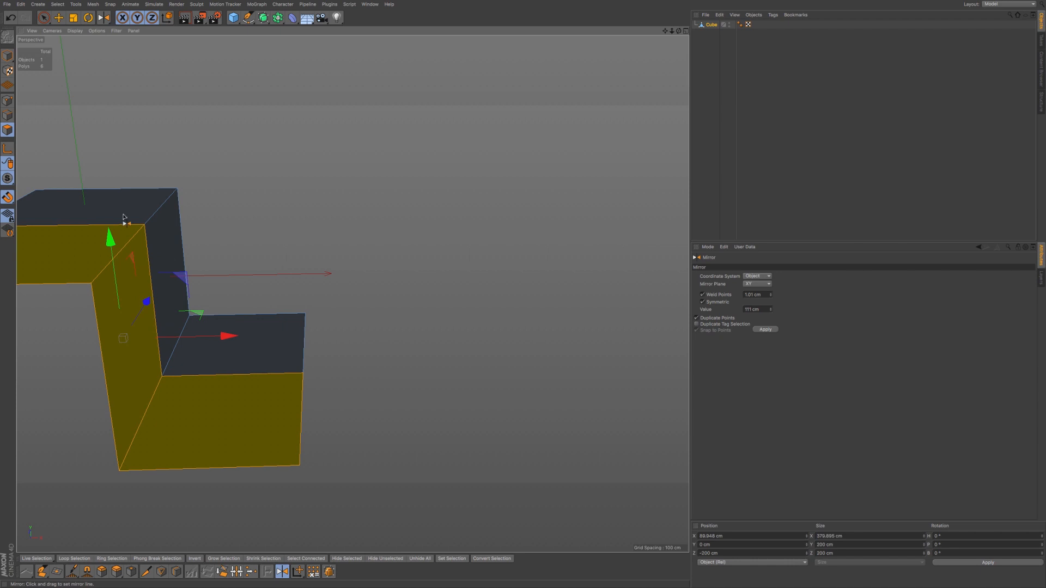
- Drag the welded shared corner point to test the joined seam, then undo back to the original strip
left_click(46, 20)
left_click(7, 100)
left_click(164, 376)
mouse_move(151, 282)
left_mouse_down()
mouse_move(154, 301)
mouse_move(148, 260)
mouse_move(152, 284)
left_mouse_up()
left_click_drag(196, 313, 263, 303, "alt")
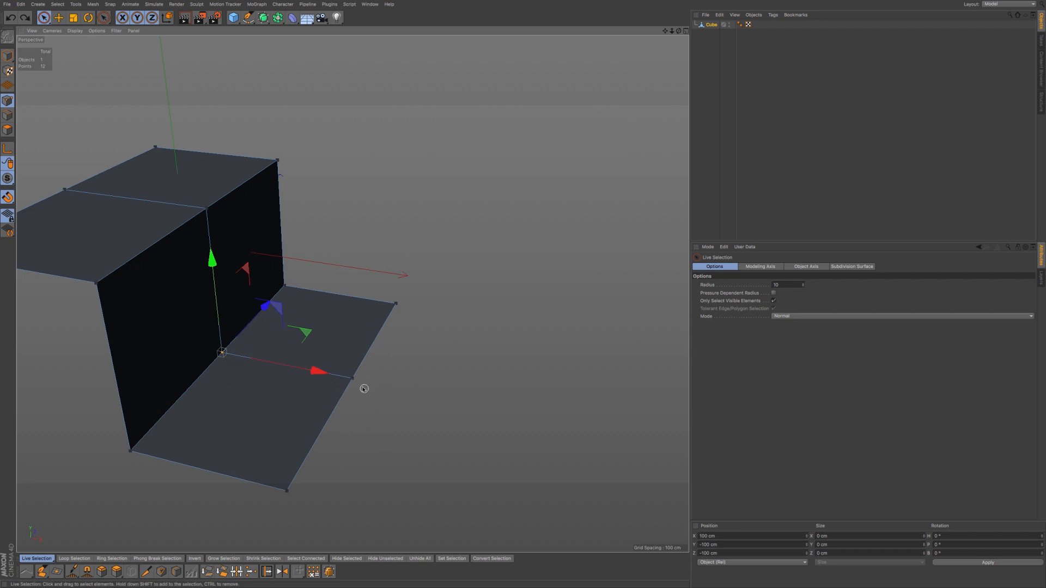
middle_click_drag(347, 370, 337, 362, "alt")
left_click_drag(334, 358, 342, 395, "alt")
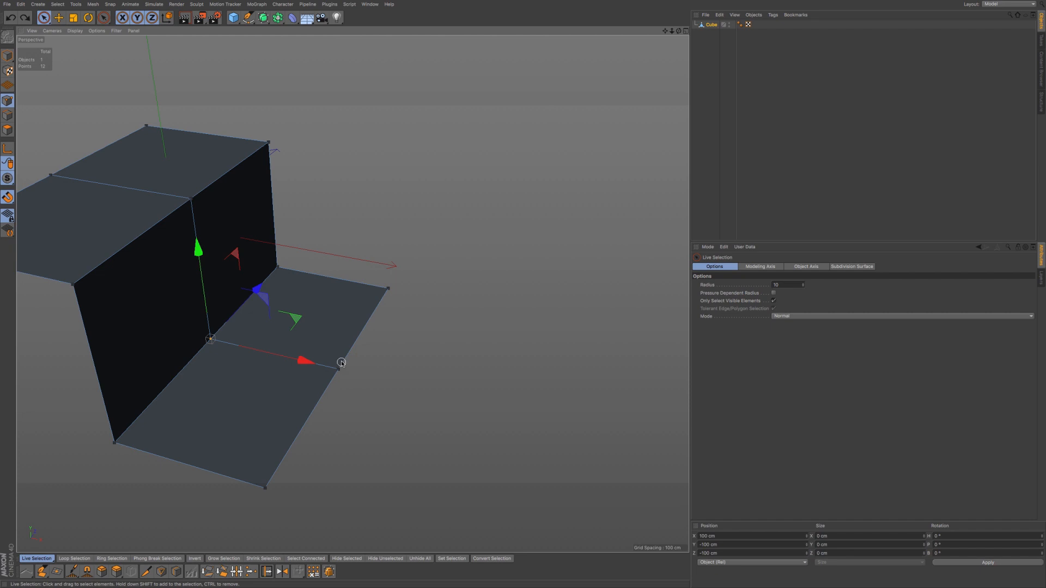
middle_click_drag(341, 352, 336, 349, "alt")
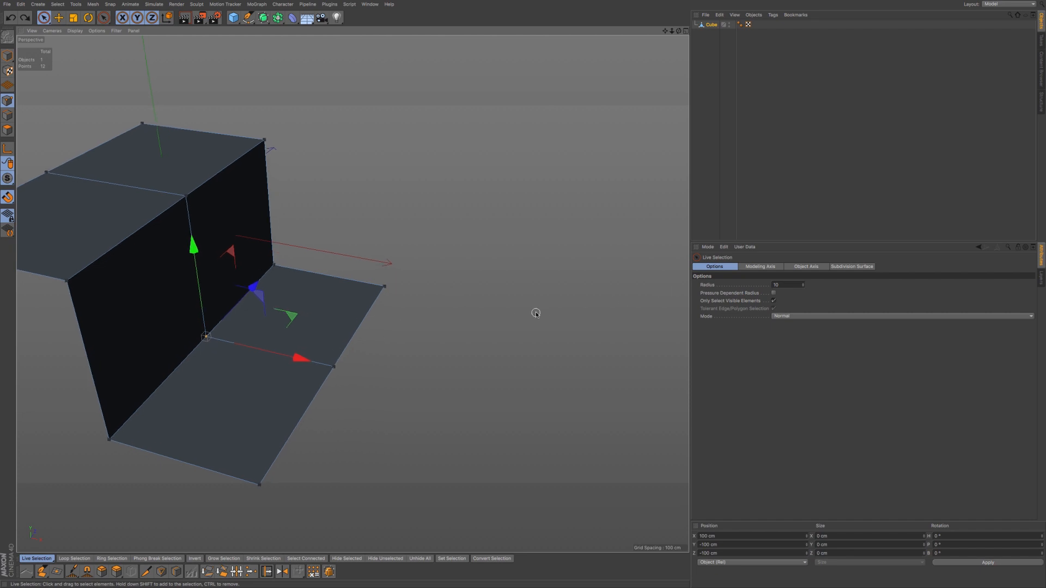
key("m")
key("h")
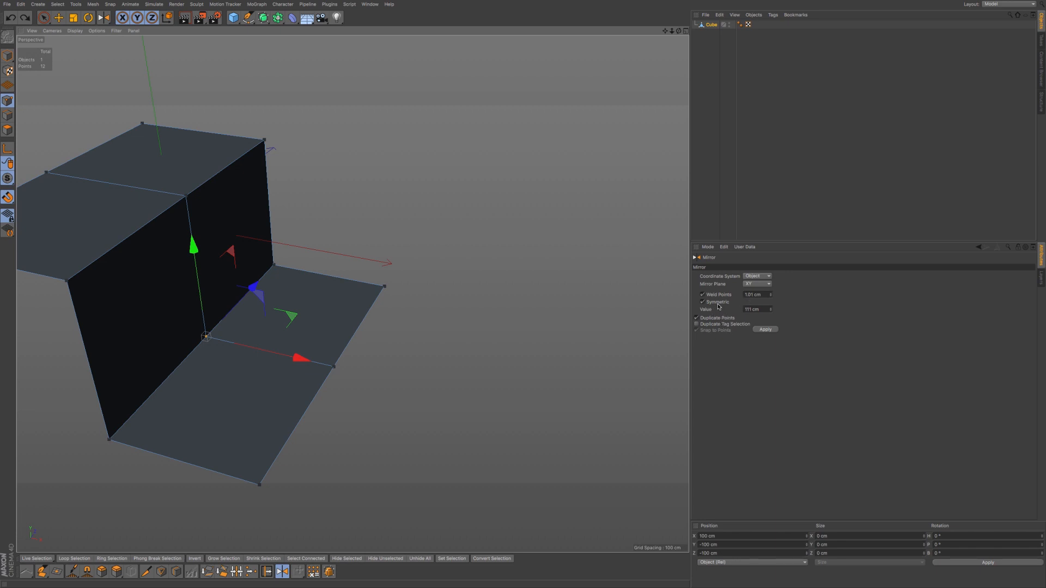
key("ctrl+z")
key("ctrl+z")
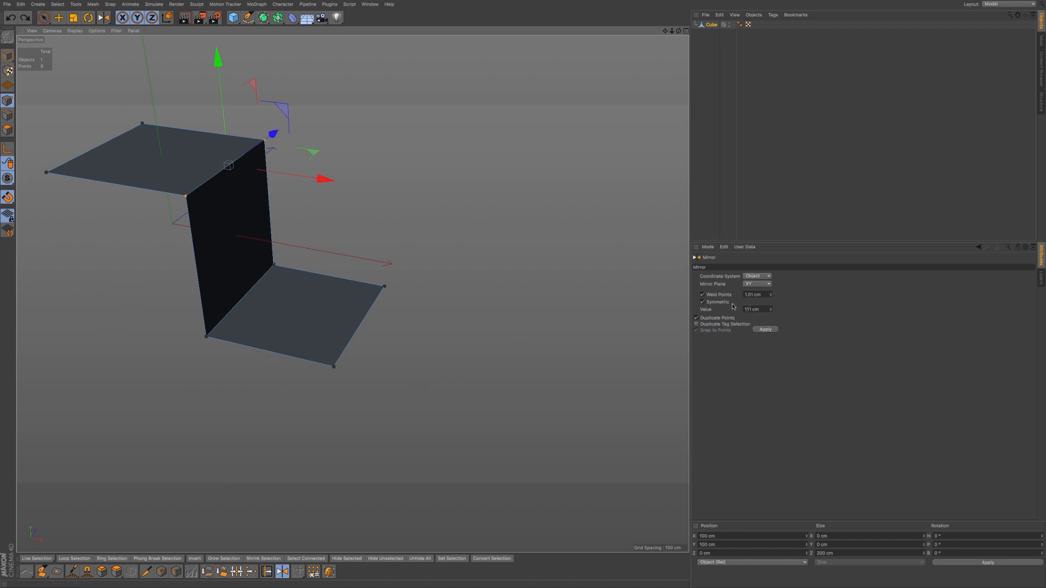
- Mirror the three polygons with the 1.01 cm weld twice, undoing each copy
left_click(617, 335)
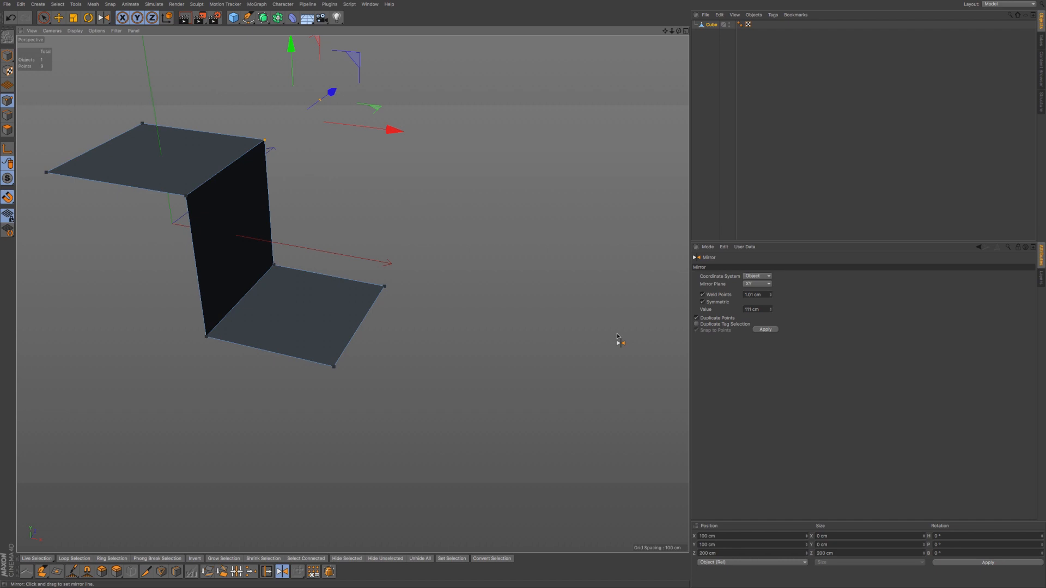
left_click(7, 129)
left_click_drag(430, 297, 446, 301)
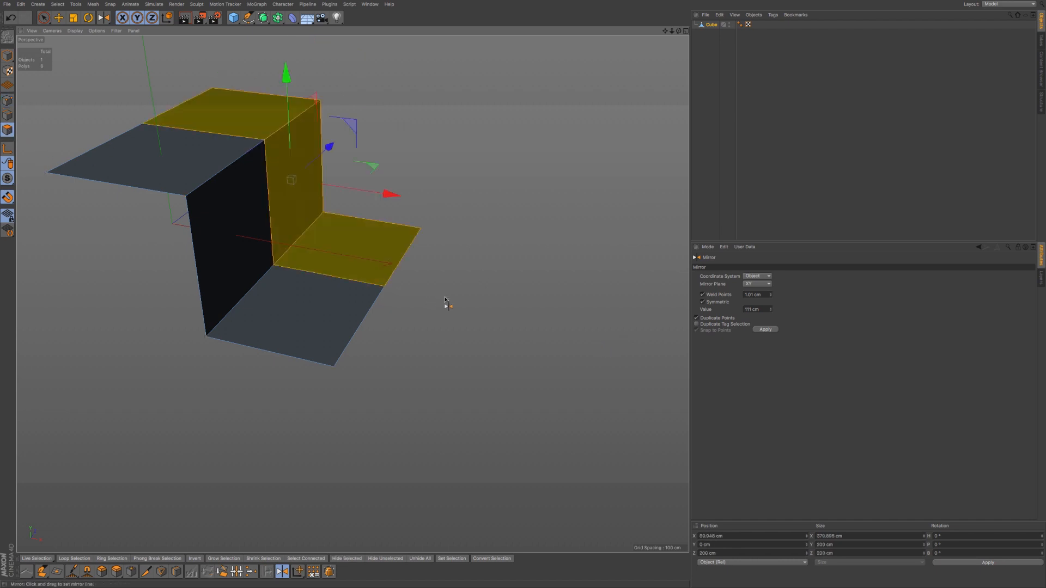
key("ctrl+z")
left_click_drag(522, 317, 510, 323, "alt")
left_click(766, 329)
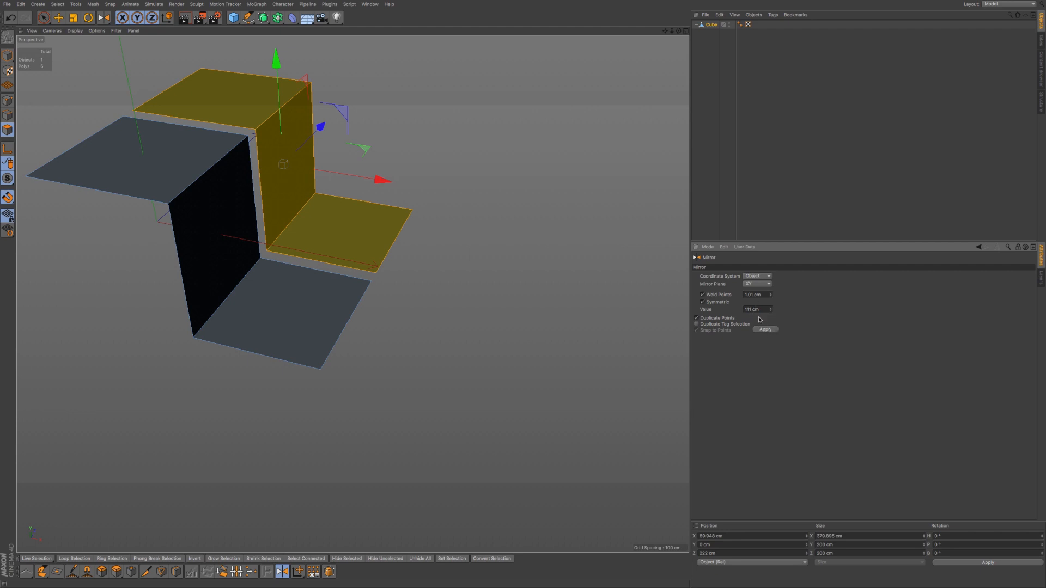
middle_click_drag(355, 292, 376, 316, "alt")
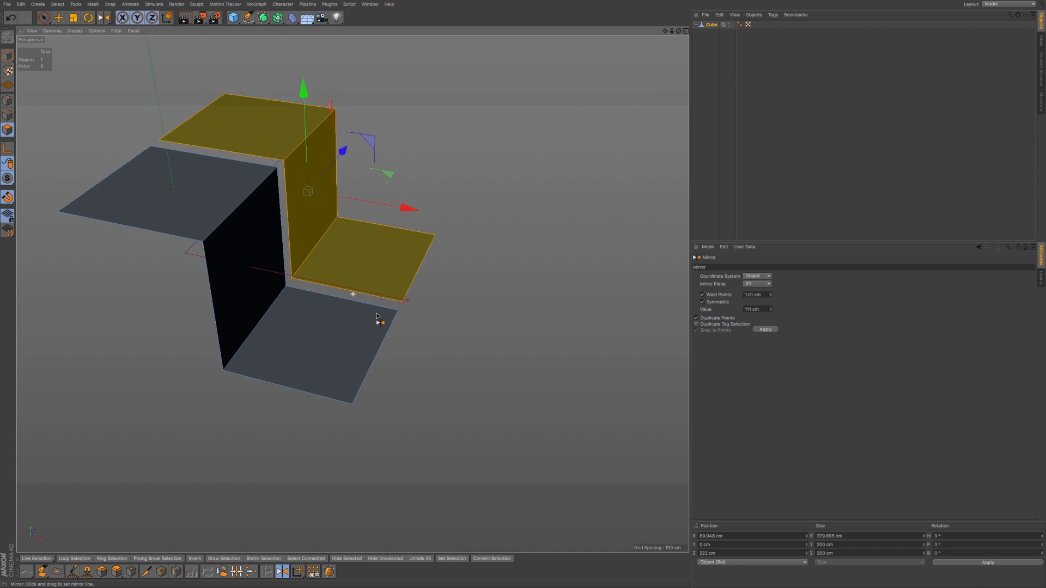
key("ctrl+z")
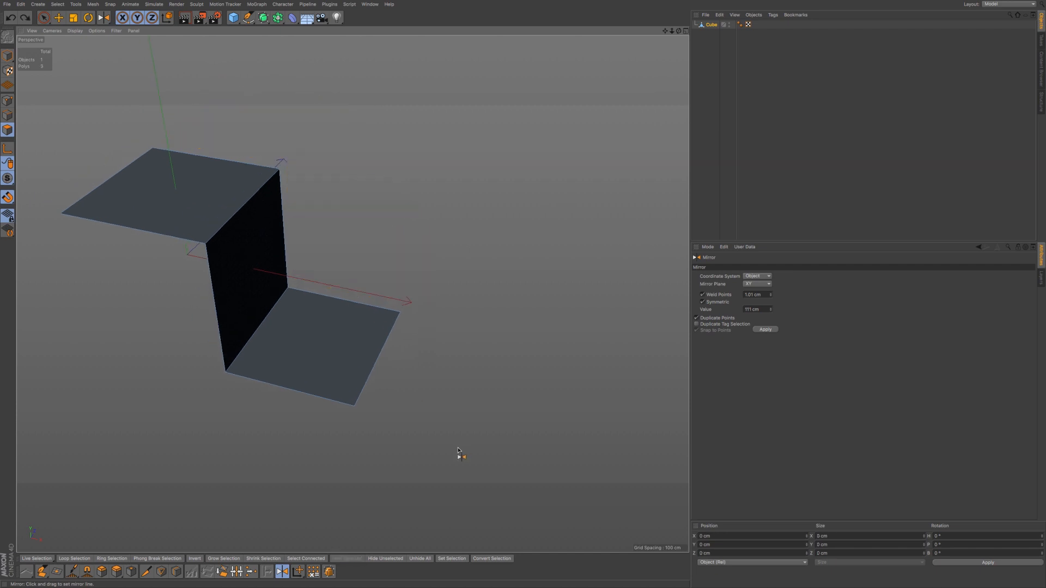
- Toggle the Mirror tool's Duplicate Points off and back on, leaving it enabled
left_click(729, 318)
left_click(730, 321)
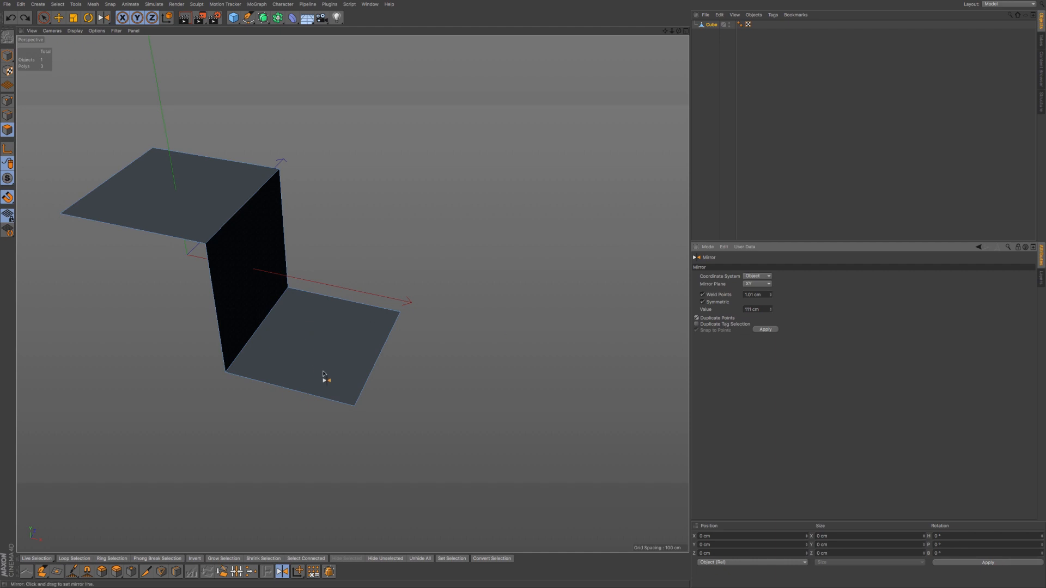
middle_click_drag(321, 344, 298, 344, "alt")
left_click_drag(314, 345, 320, 347, "alt")
left_click_drag(359, 335, 354, 341, "alt")
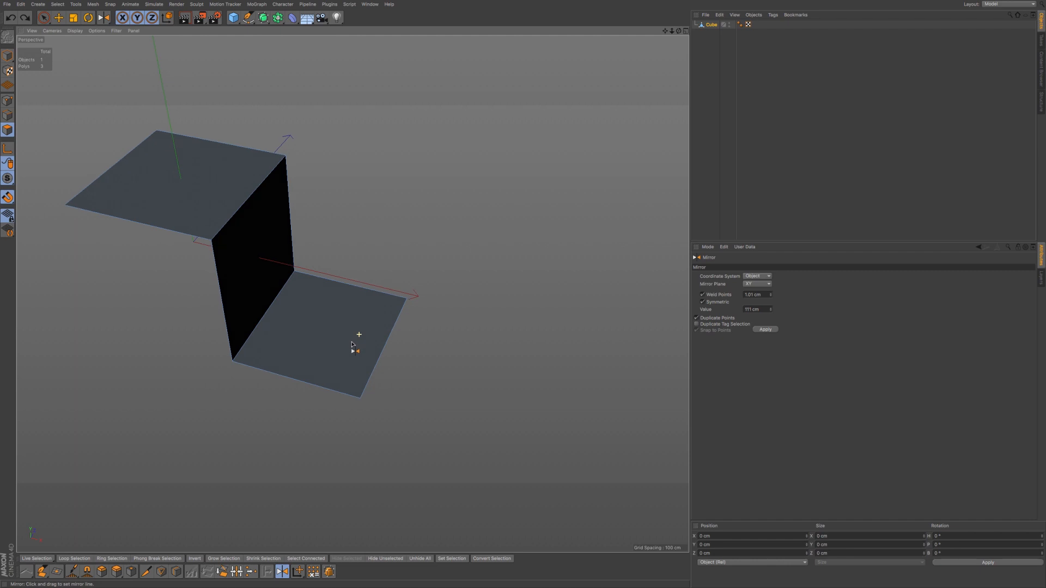
left_click(728, 320)
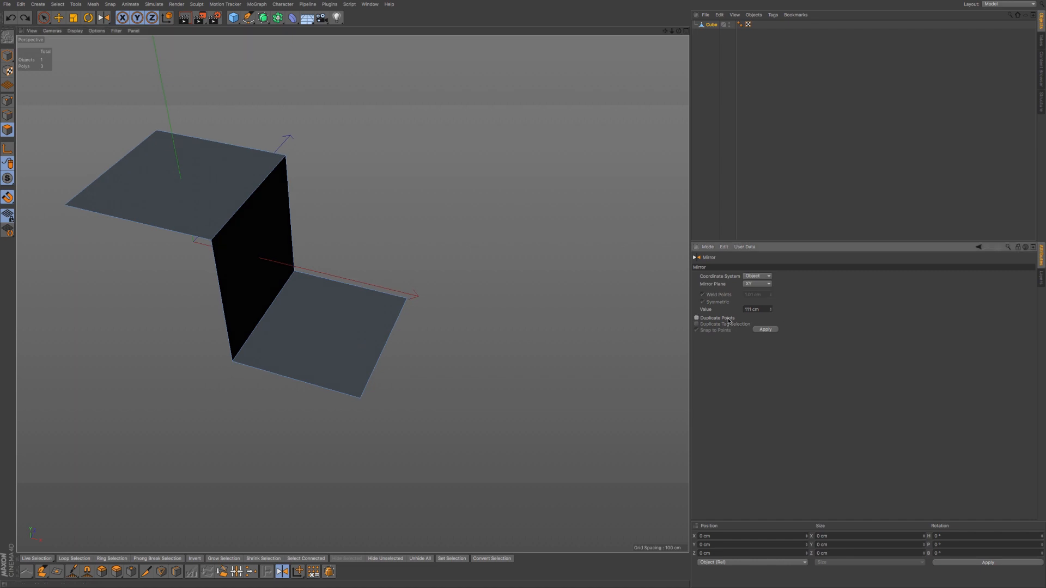
left_click(728, 319)
- Set the Mirror tool's Coordinate System to Screen
left_click_drag(488, 345, 400, 334, "alt")
middle_click_drag(385, 343, 411, 355, "alt")
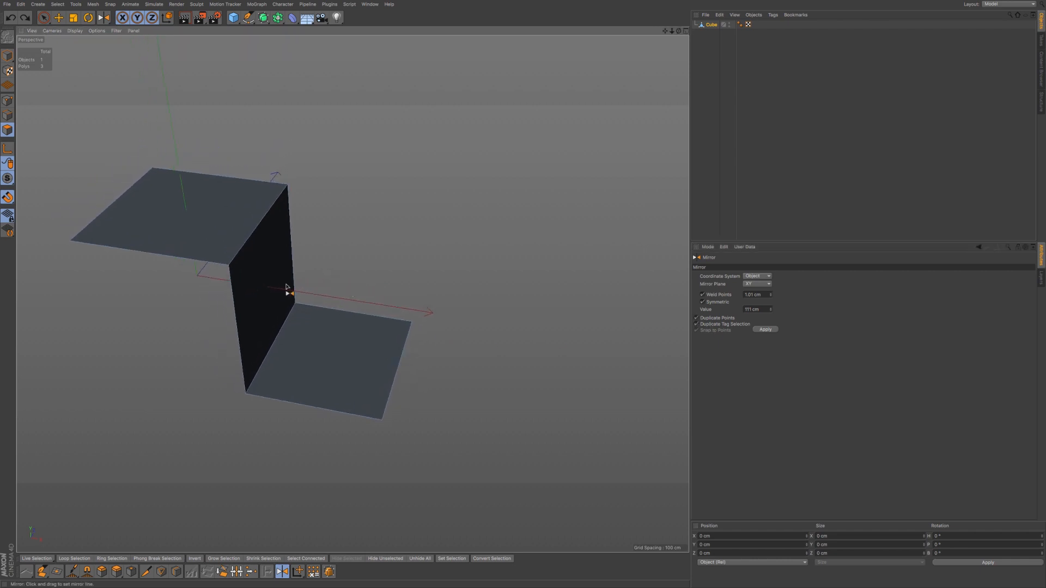
left_click(768, 277)
left_click(766, 300)
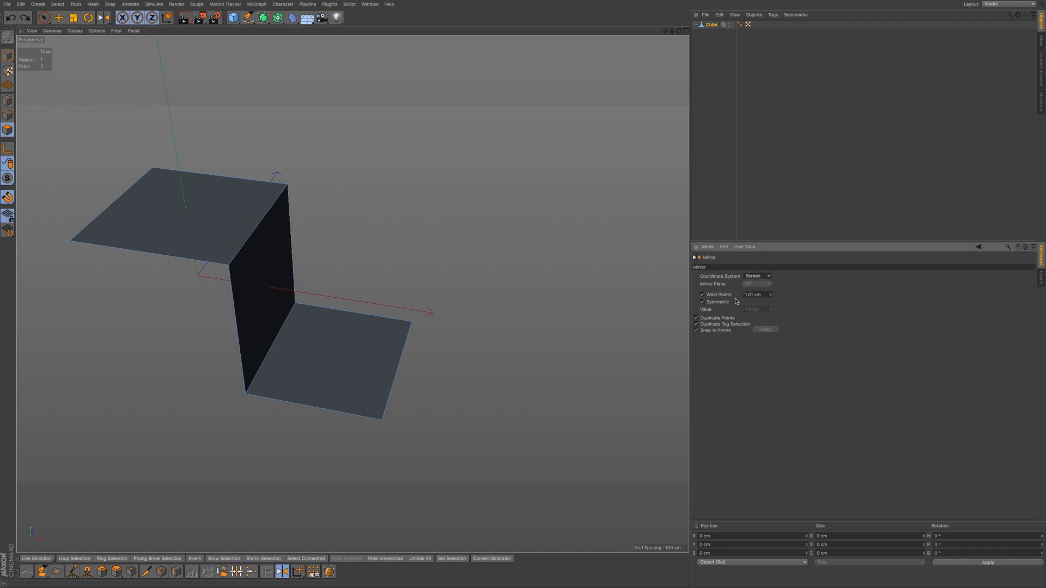
left_click_drag(492, 324, 472, 322, "alt")
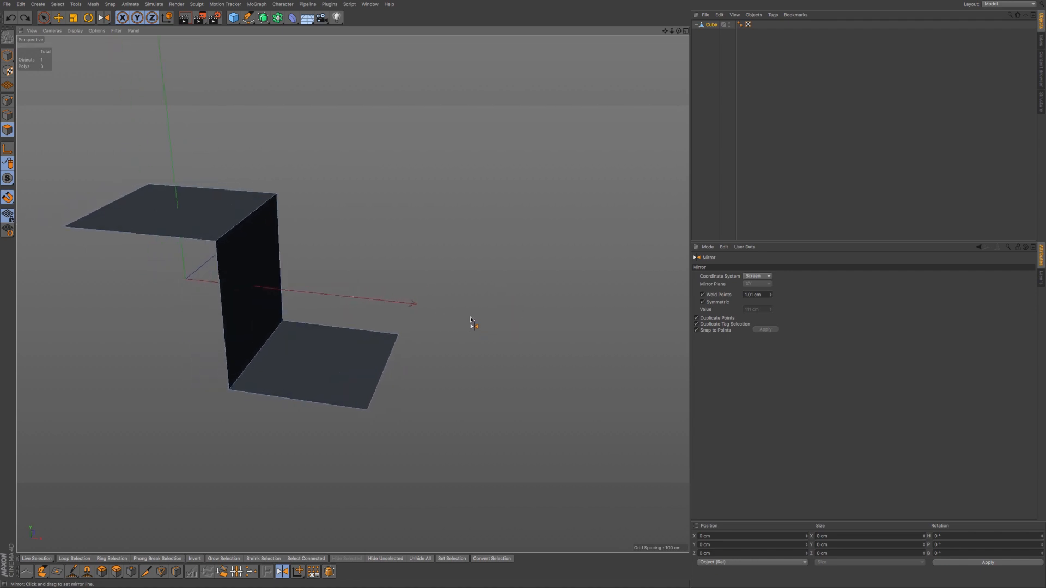
left_click(43, 18)
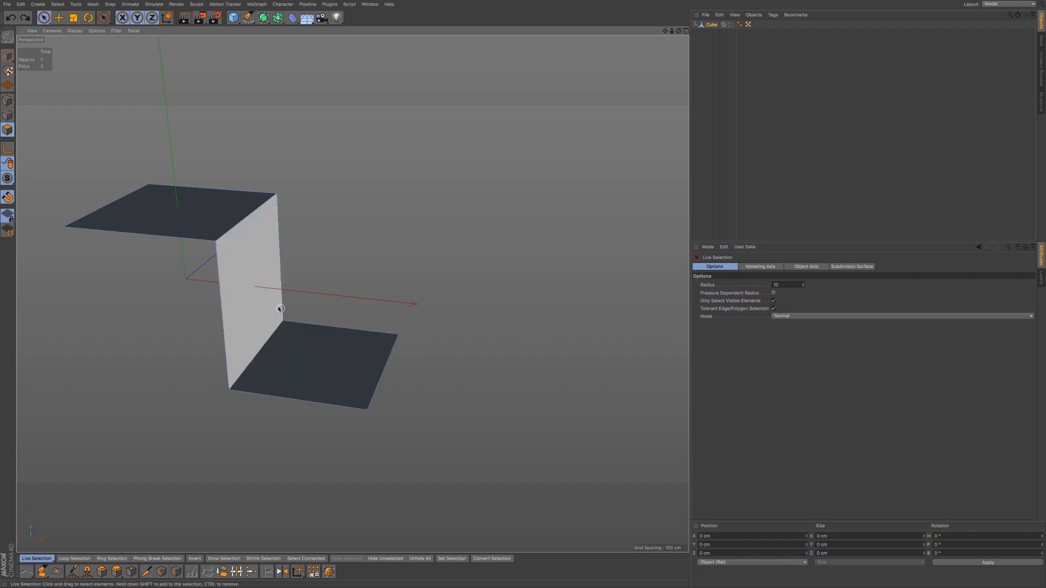
- Select the vertical middle wall and store it in a Polygon Selection tag with Set Selection
left_click(254, 291)
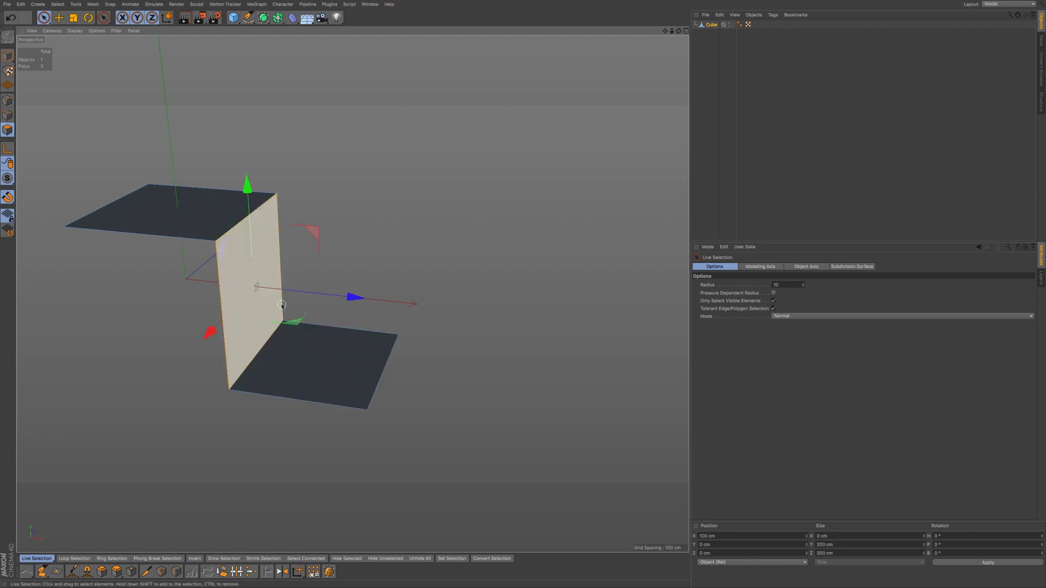
left_click(58, 5)
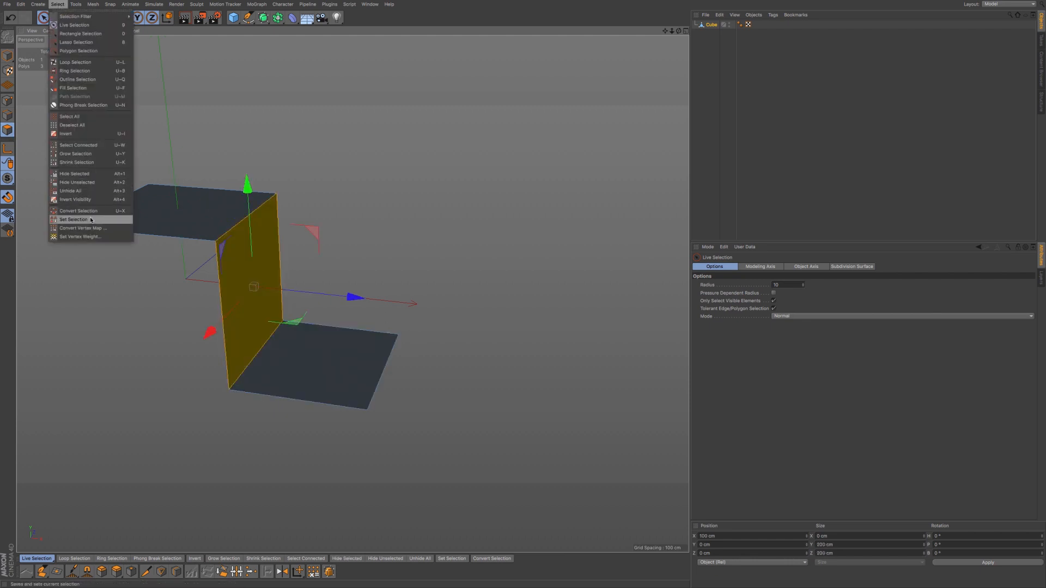
left_click(73, 220)
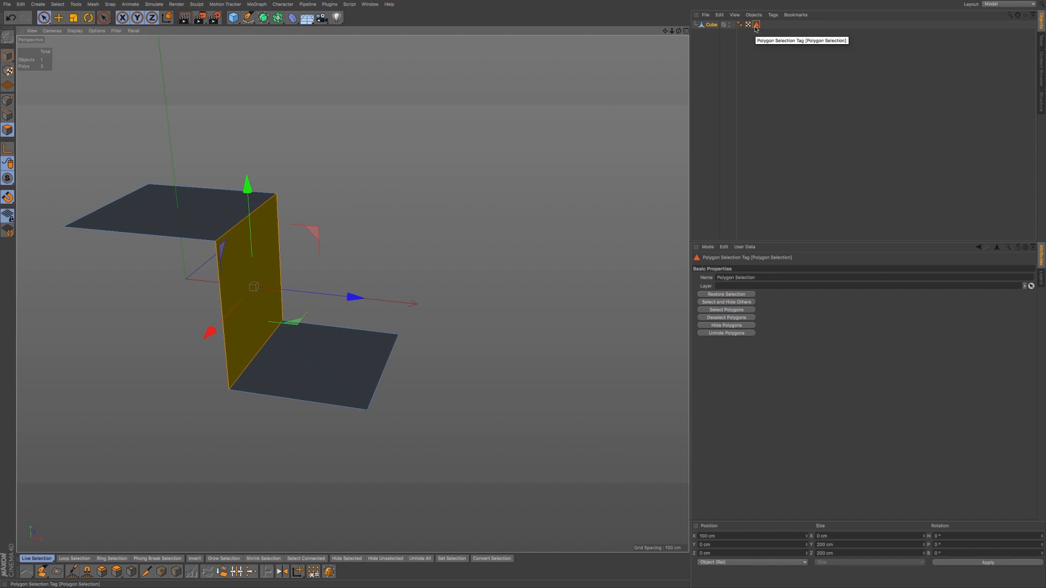
key("m")
key("h")
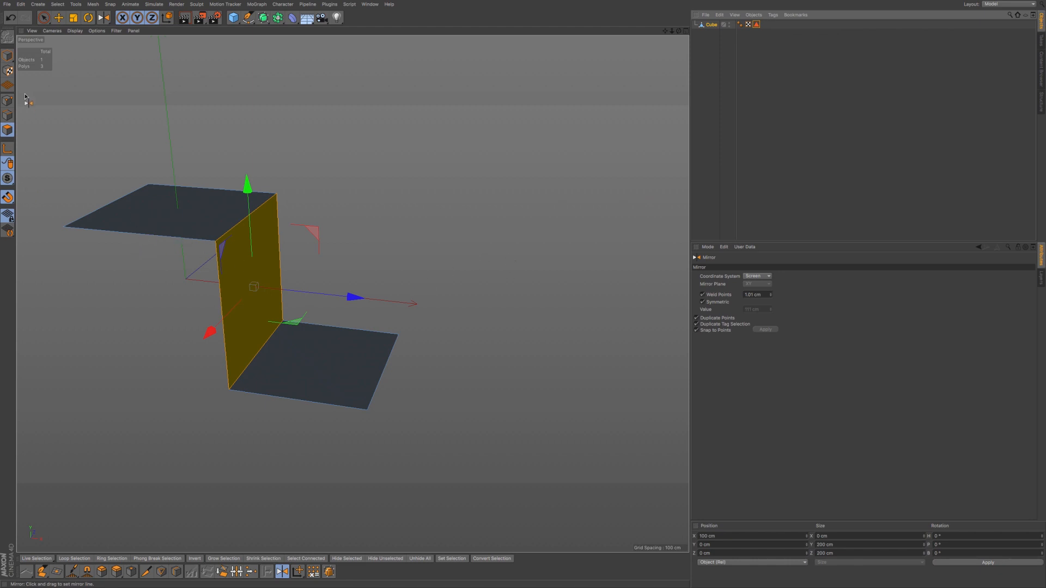
- Deselect the wall, mirror the strip across a vertical line to its right, then clear the selection
left_click(43, 19)
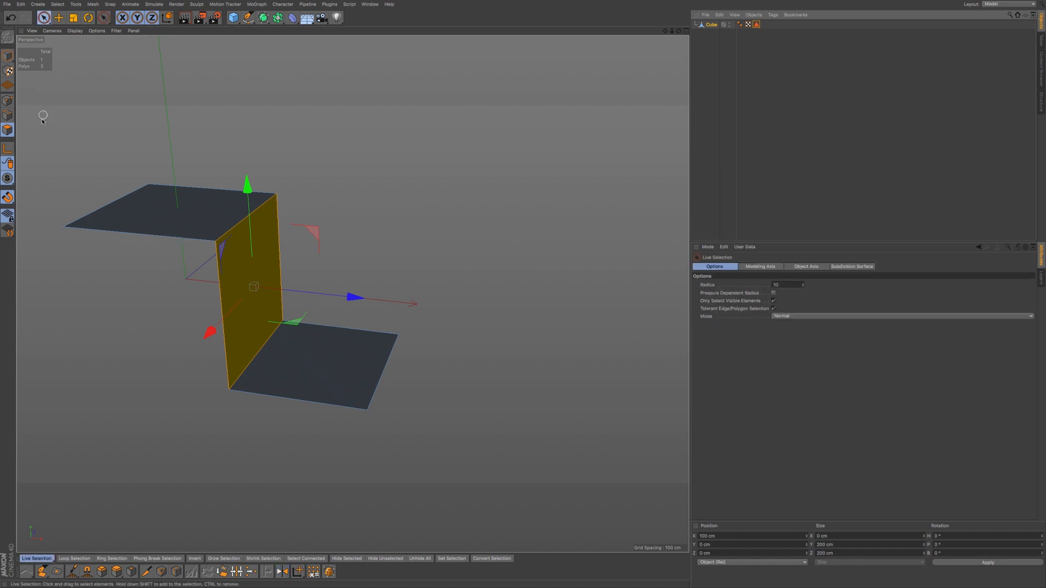
left_click(76, 146)
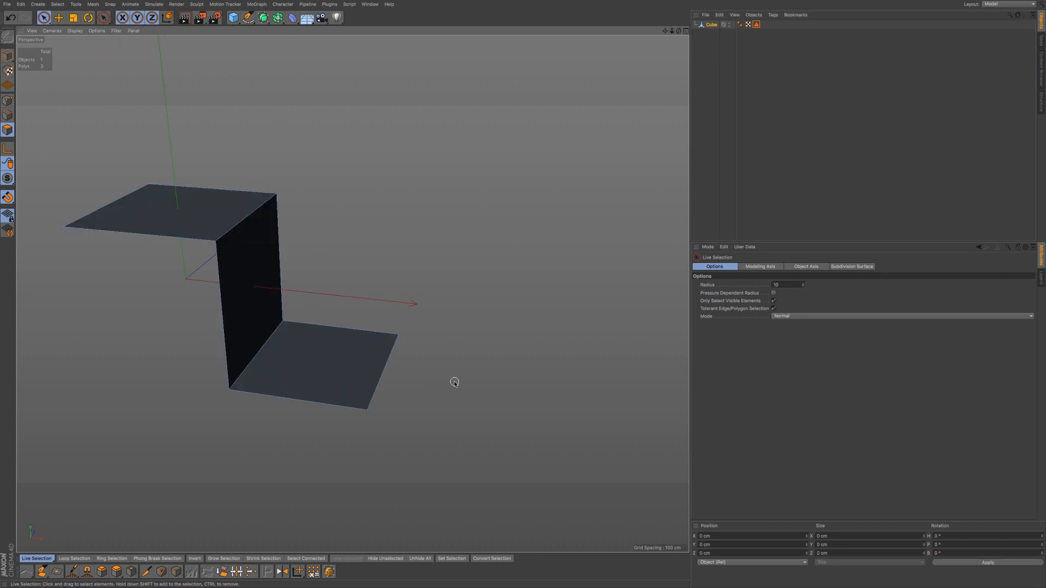
key("space")
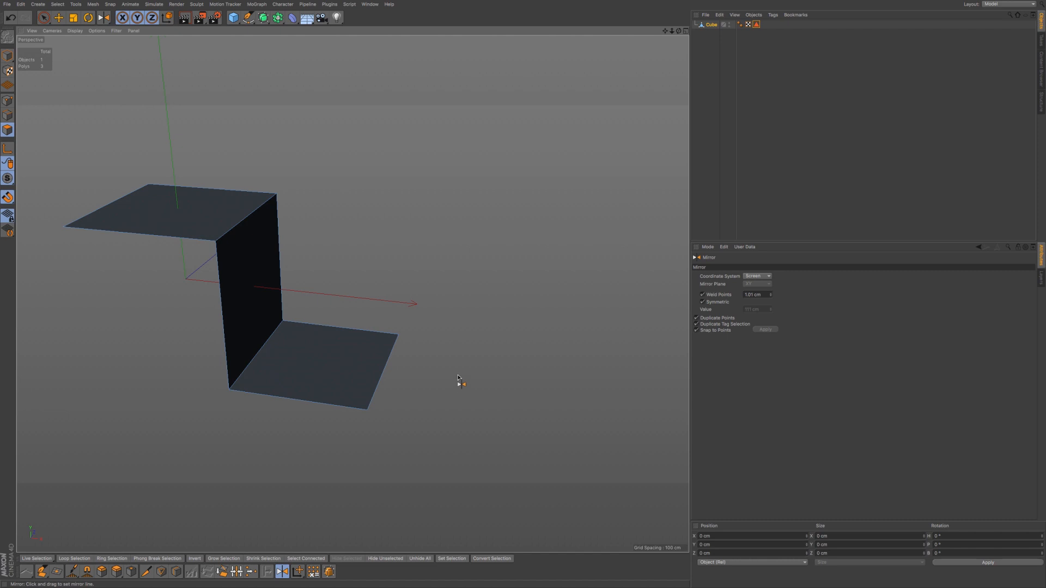
left_click_drag(406, 348, 405, 350)
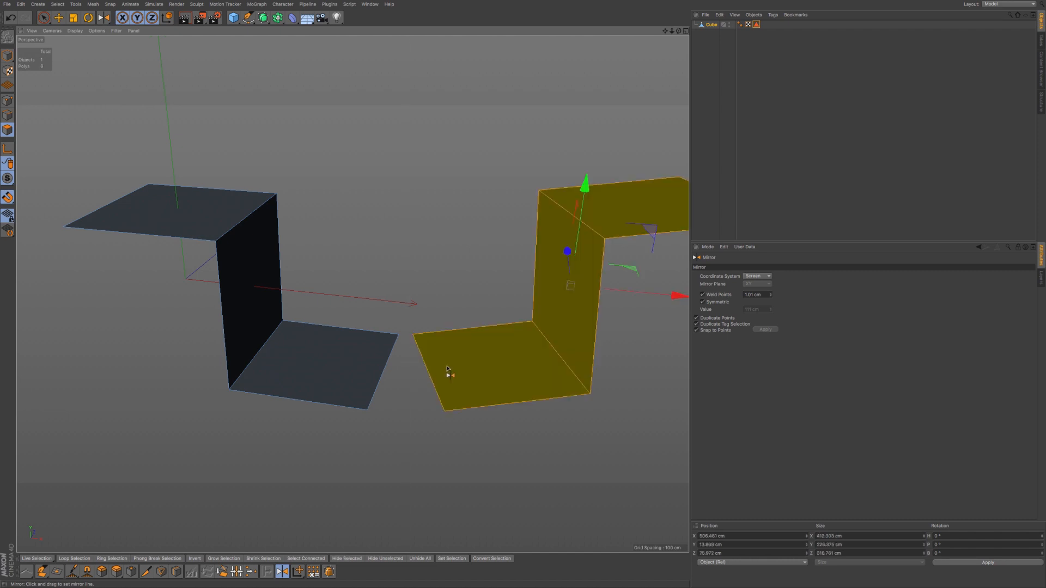
left_click(42, 15)
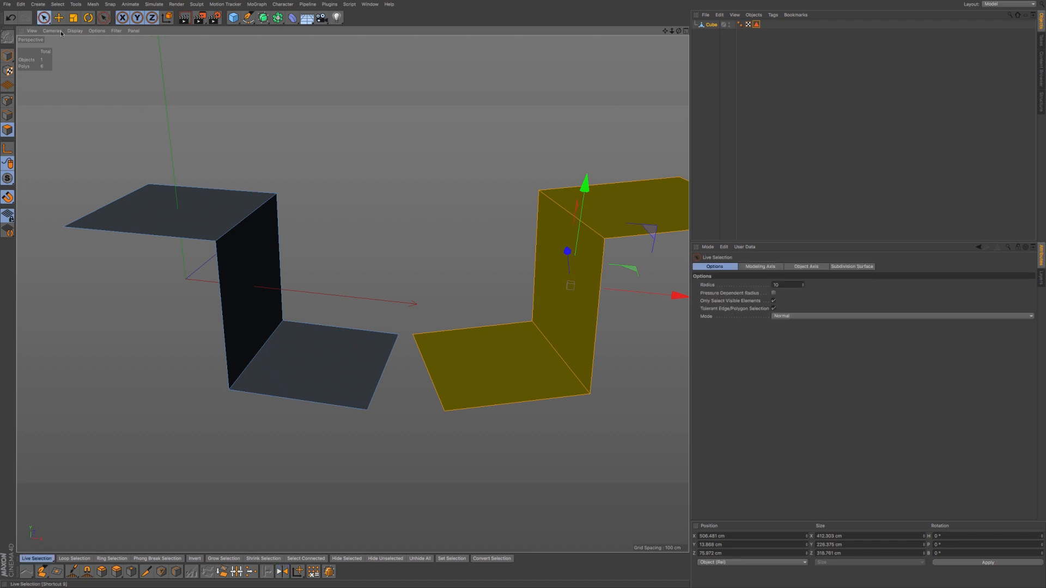
left_click(346, 165)
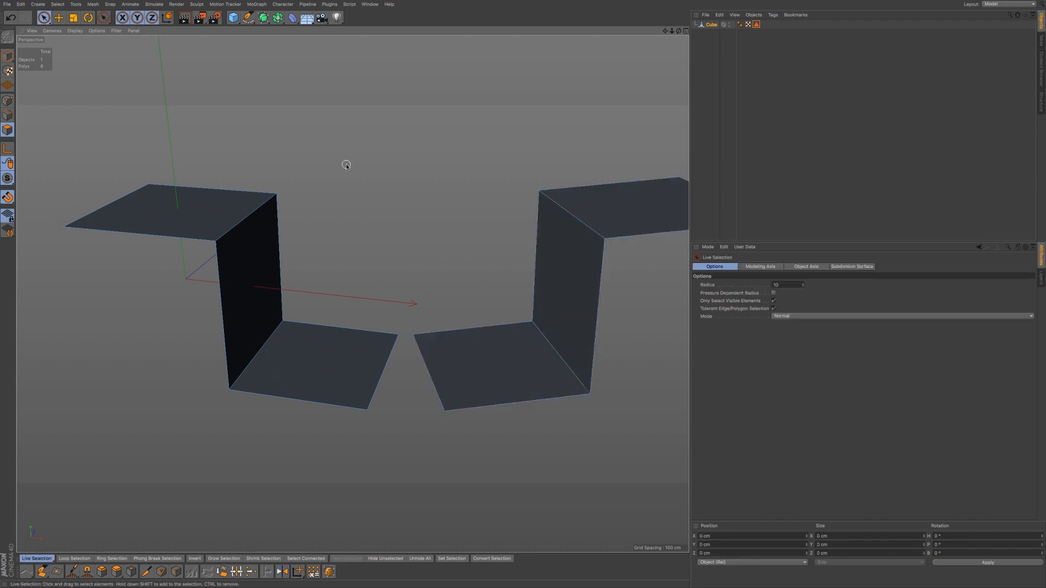
- Inspect the Polygon Selection tag's stored polygons, then delete the tag and deselect
left_click(756, 25)
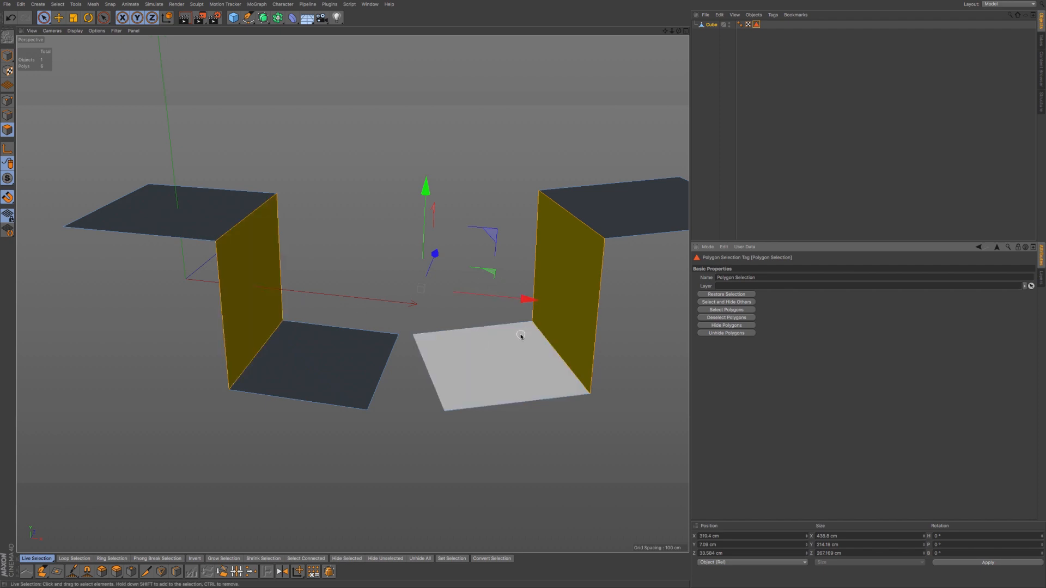
left_click(757, 26)
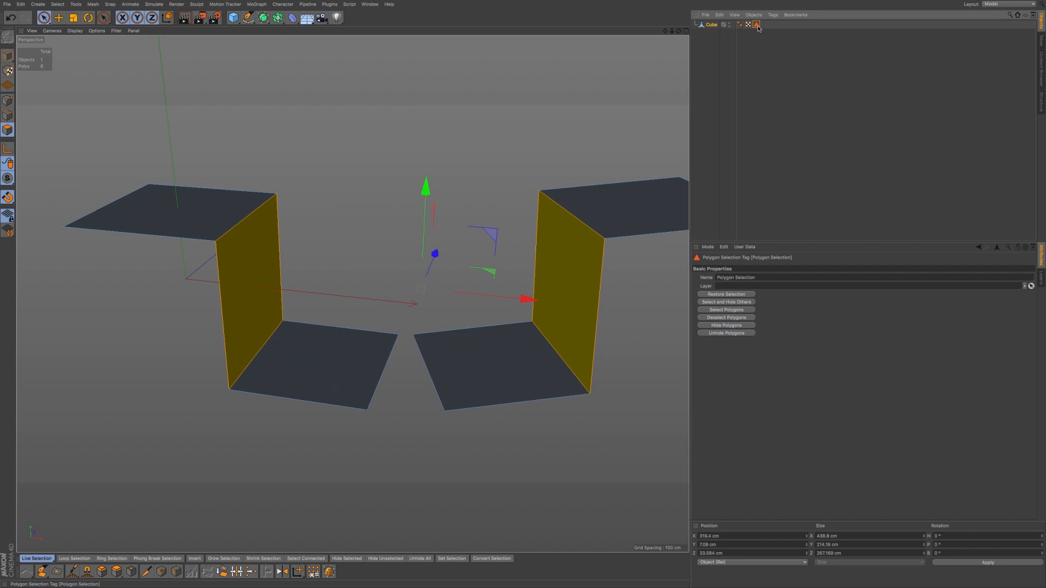
key("Delete")
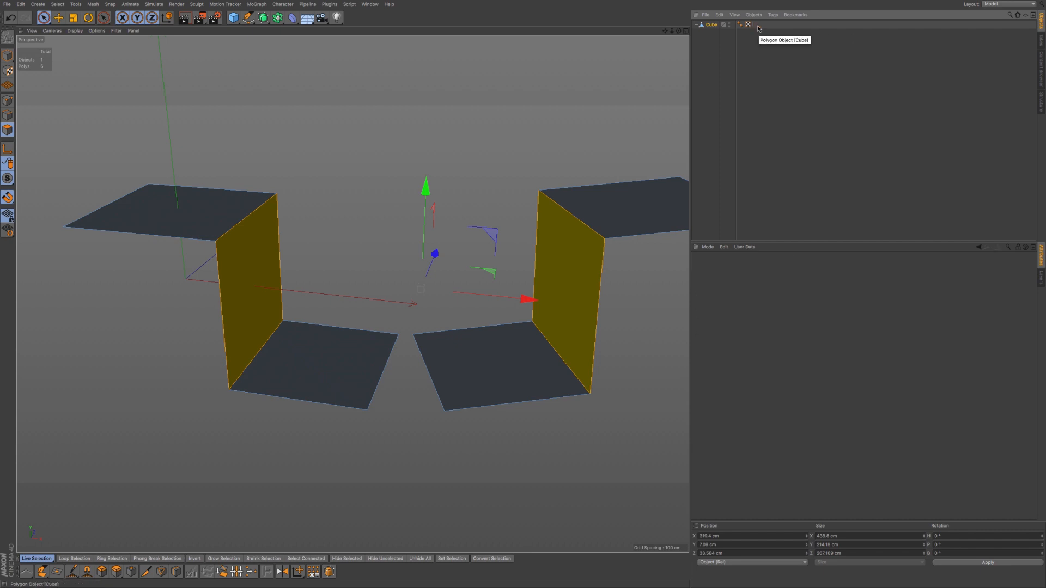
left_click(506, 145)
scroll(510, 162, "down", 1)
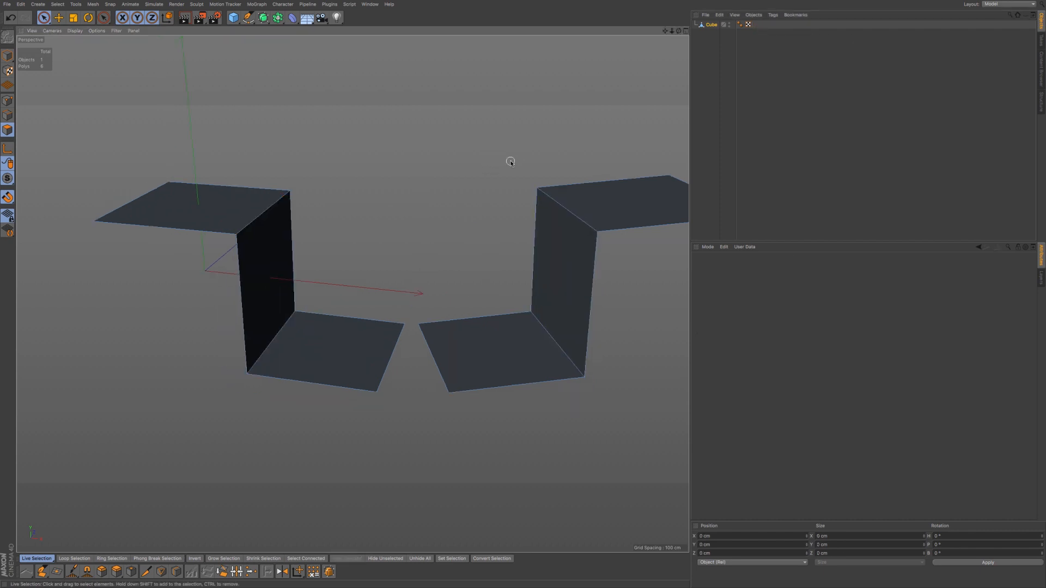
- Uncheck Duplicate Tag Selection in the Mirror tool and undo back to the single strip
key("m")
key("h")
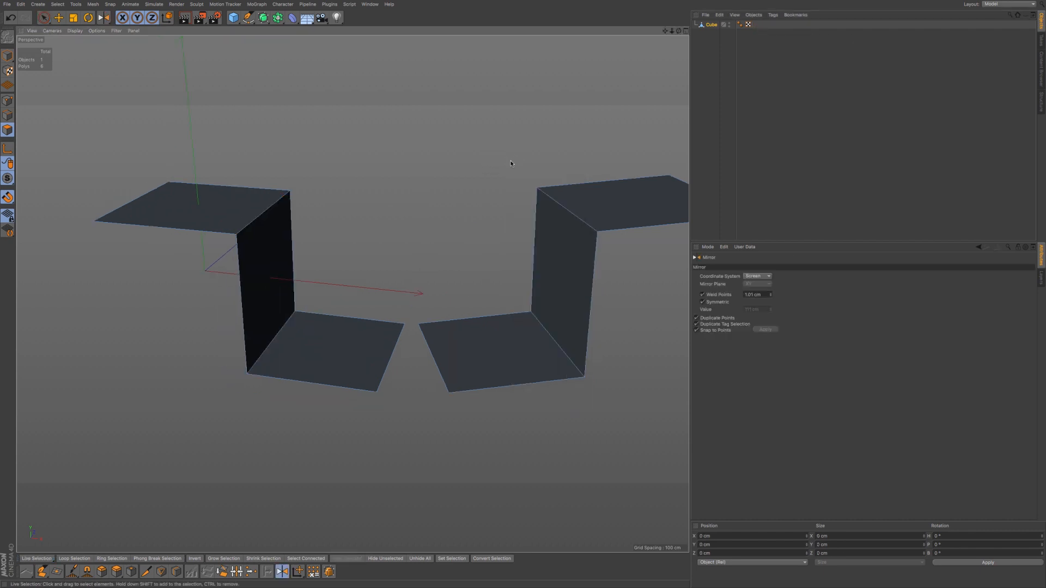
left_click(719, 324)
key("ctrl+z")
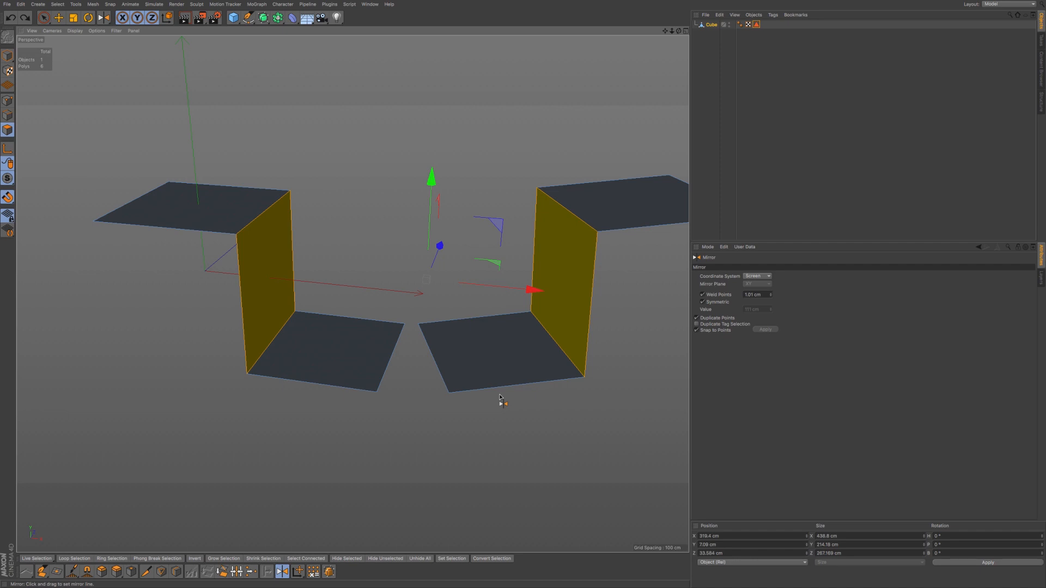
key("ctrl+z")
key("ctrl+z")
key("ctrl+z")
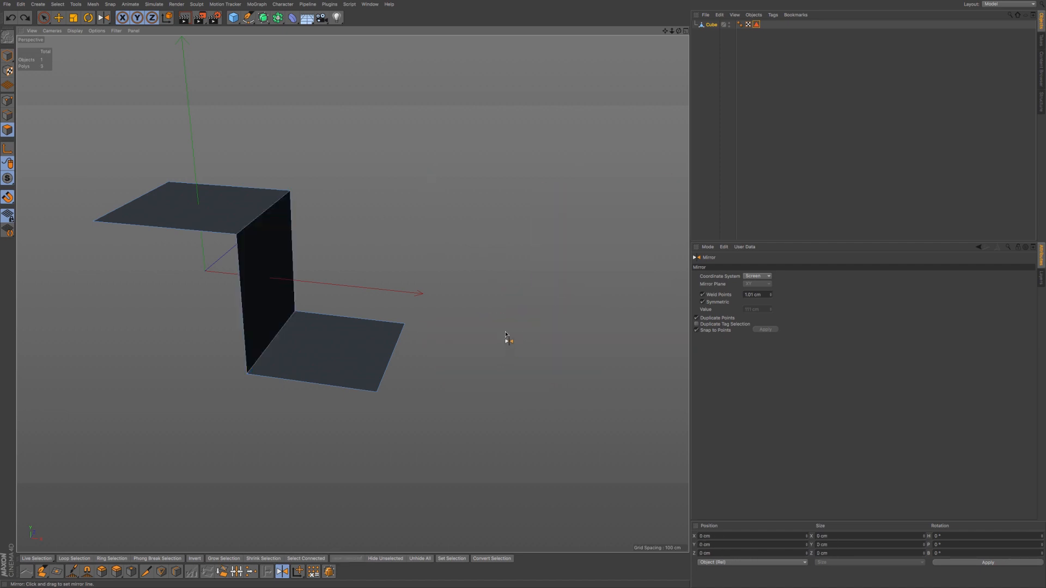
- Replace the old tag with a new Polygon Selection tag storing the middle vertical wall
left_click(757, 27)
key("Delete")
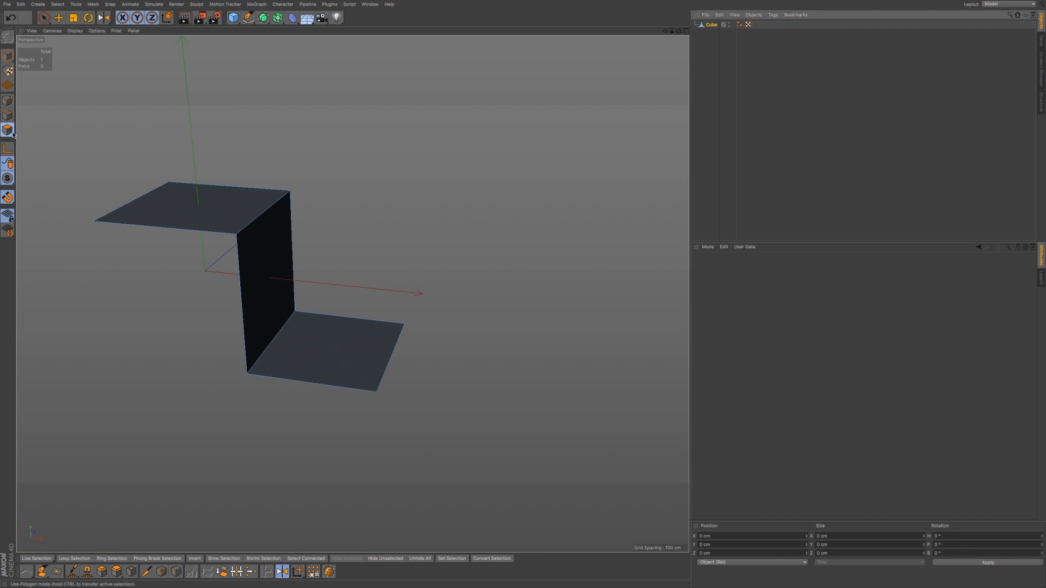
left_click(44, 18)
left_click(246, 274)
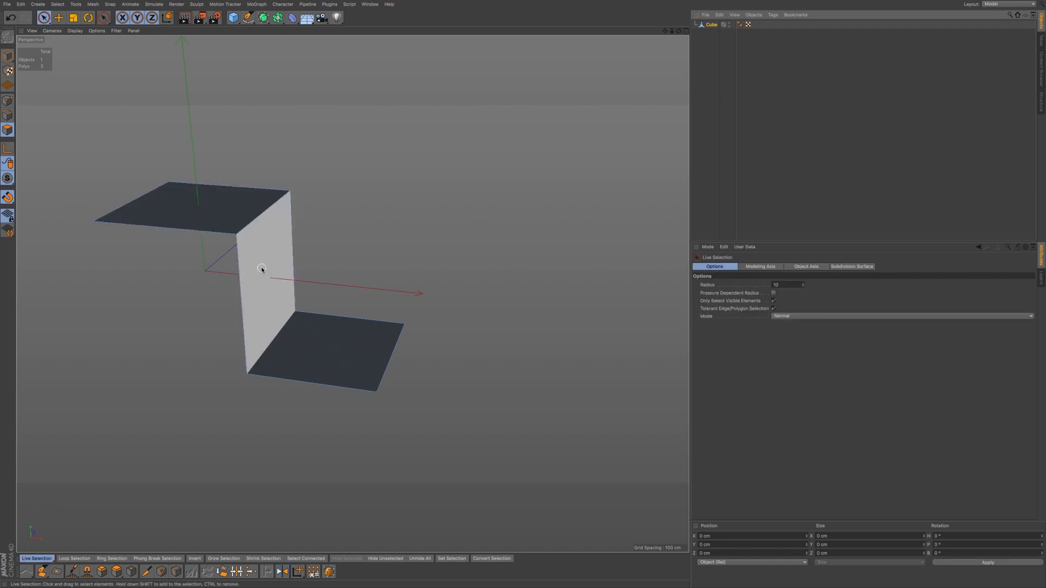
left_click(261, 268)
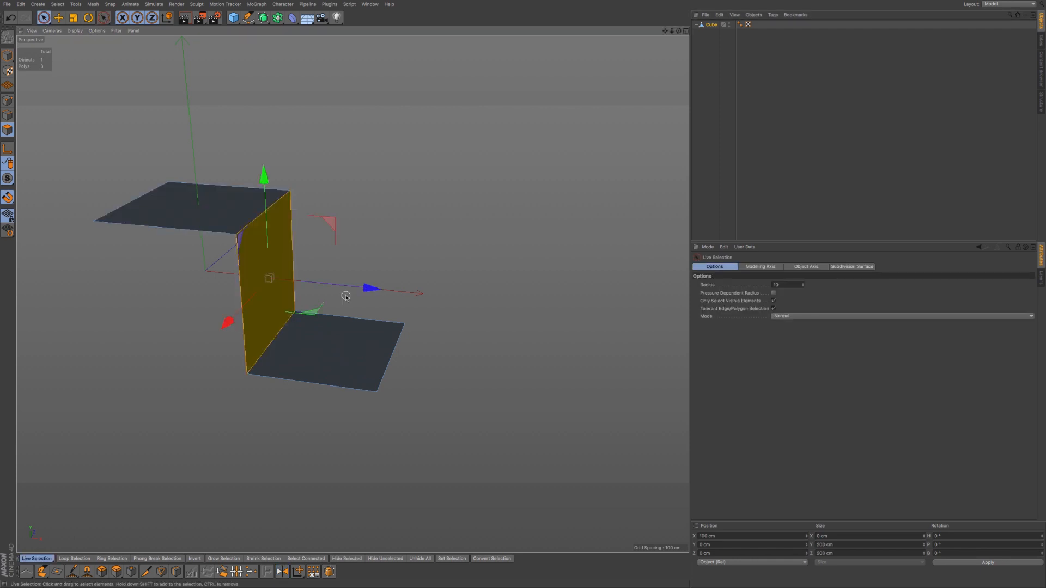
left_click(61, 5)
left_click(82, 217)
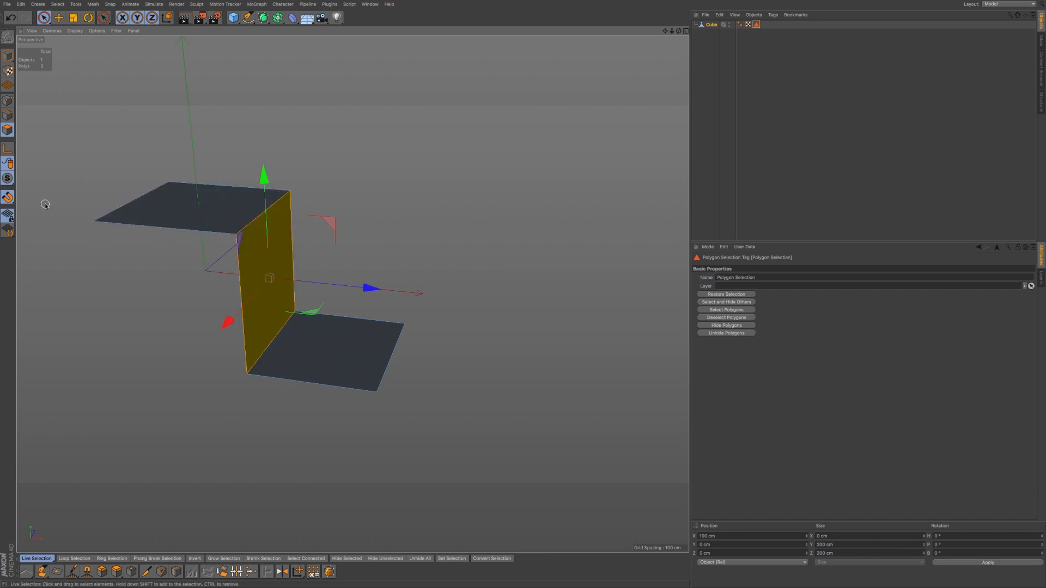
key("m")
key("h")
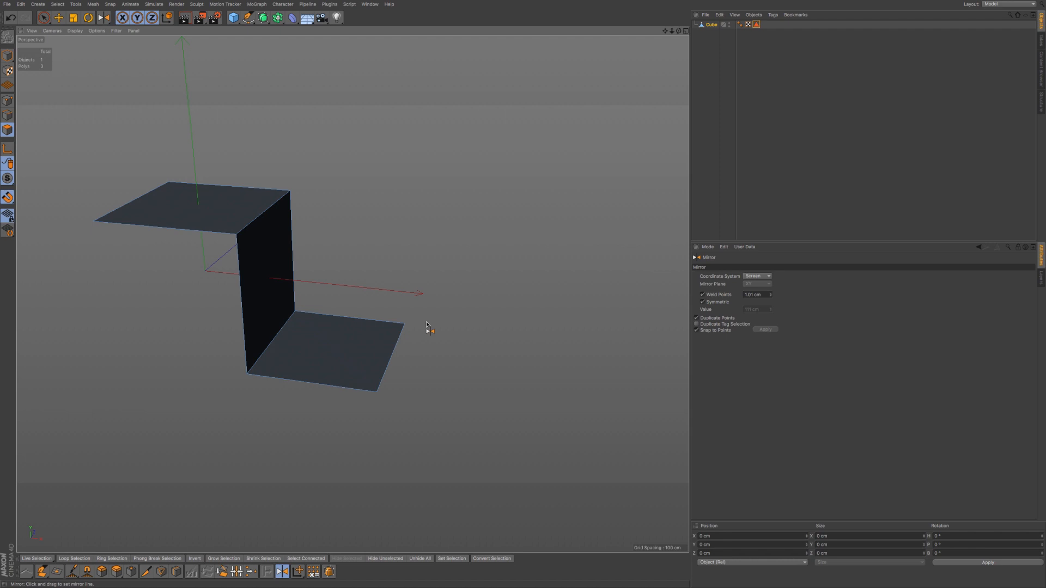
- Mirror the strip into a copy on the right, then inspect the Polygon Selection tag's stored polygon
left_click_drag(436, 326, 439, 335)
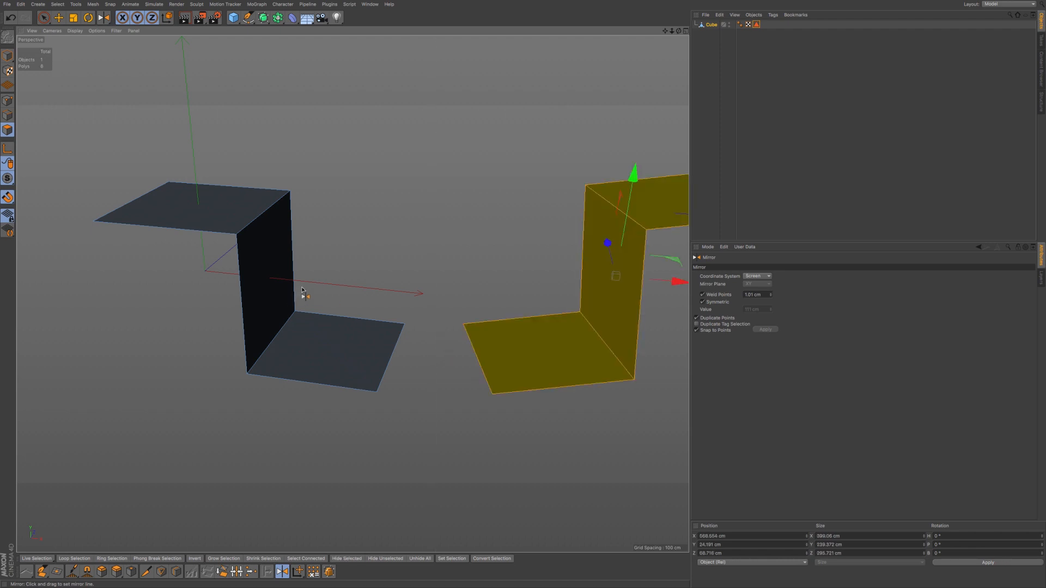
left_click(44, 17)
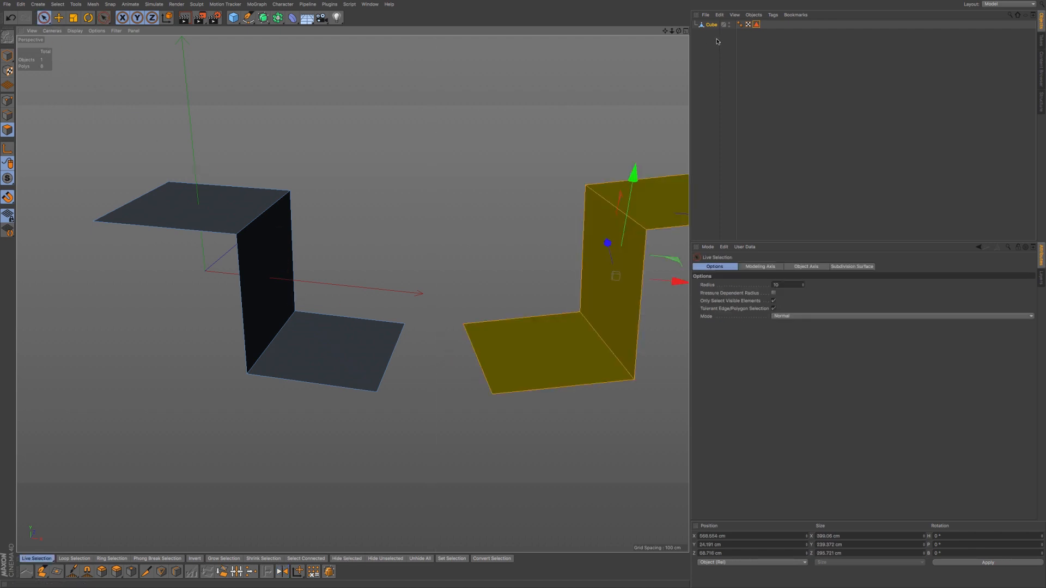
left_click(757, 34)
left_click(756, 24)
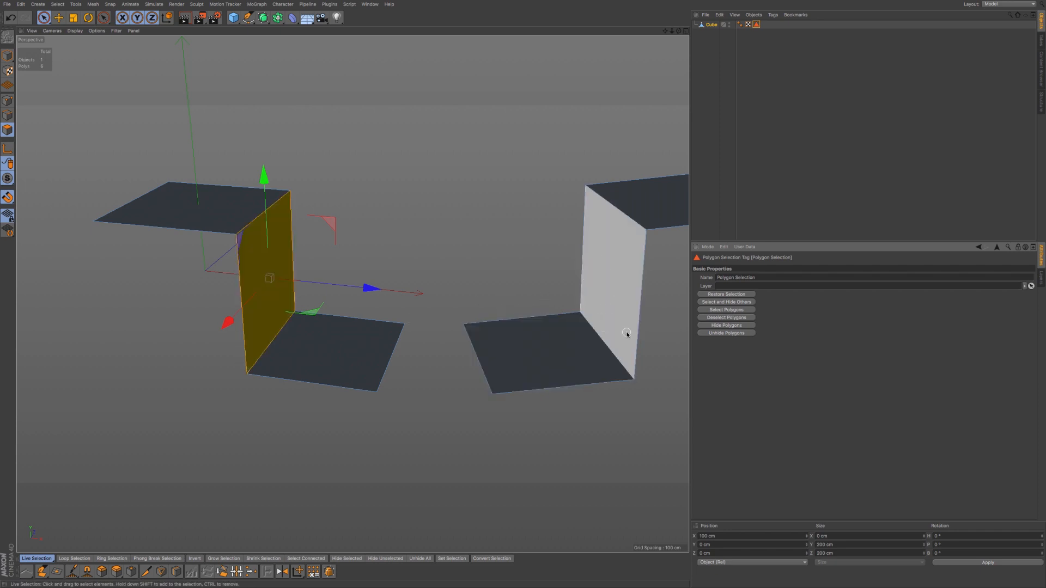
left_click(551, 447)
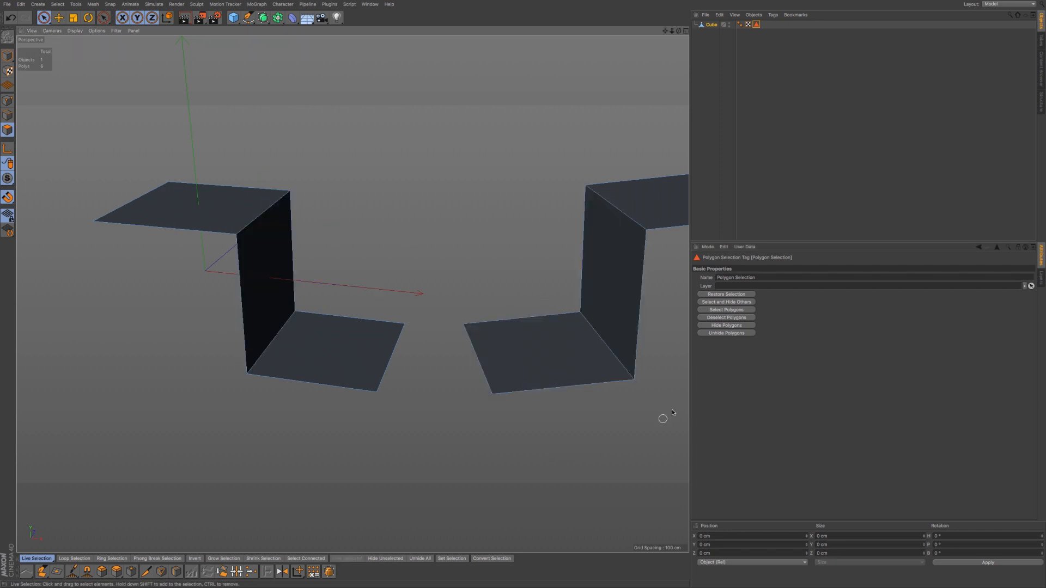
left_click_drag(663, 333, 484, 326, "alt")
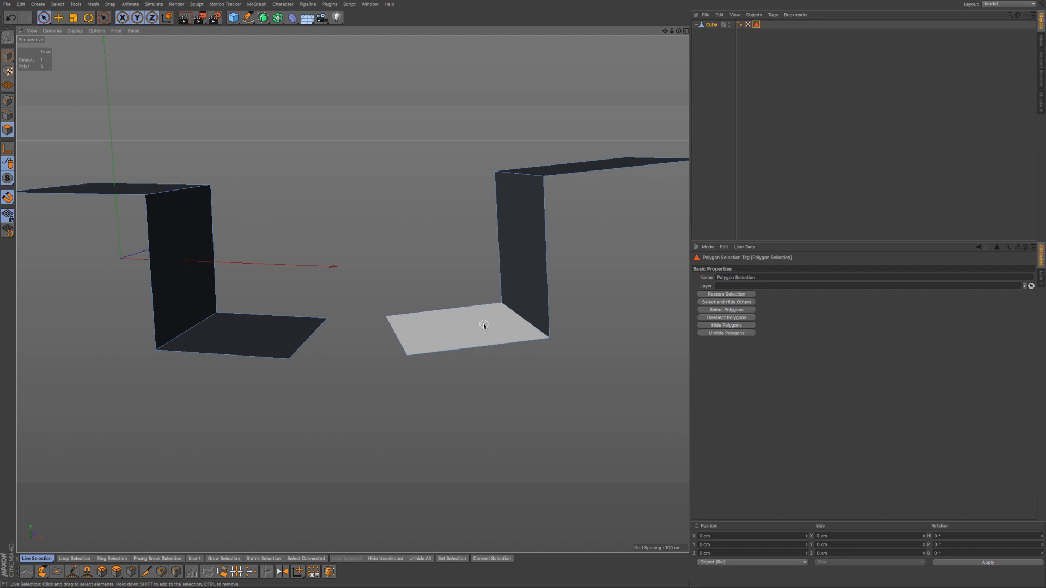
key("ctrl+z")
key("ctrl+z")
key("ctrl+z")
key("ctrl+z")
key("ctrl+z")
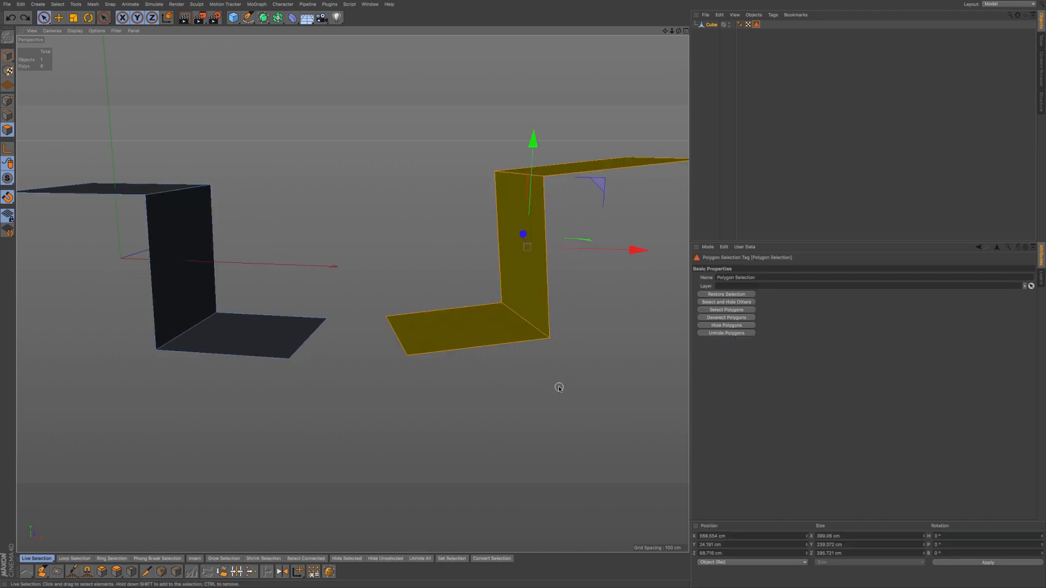
- Switch to Front view (F4), activate the Mirror tool, and turn on snapping
key("F2")
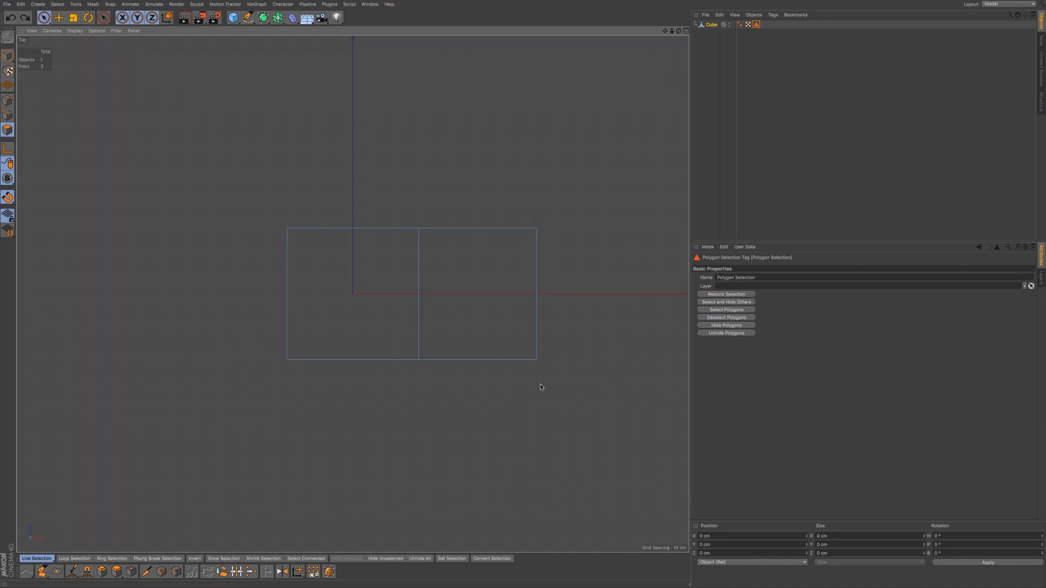
key("F4")
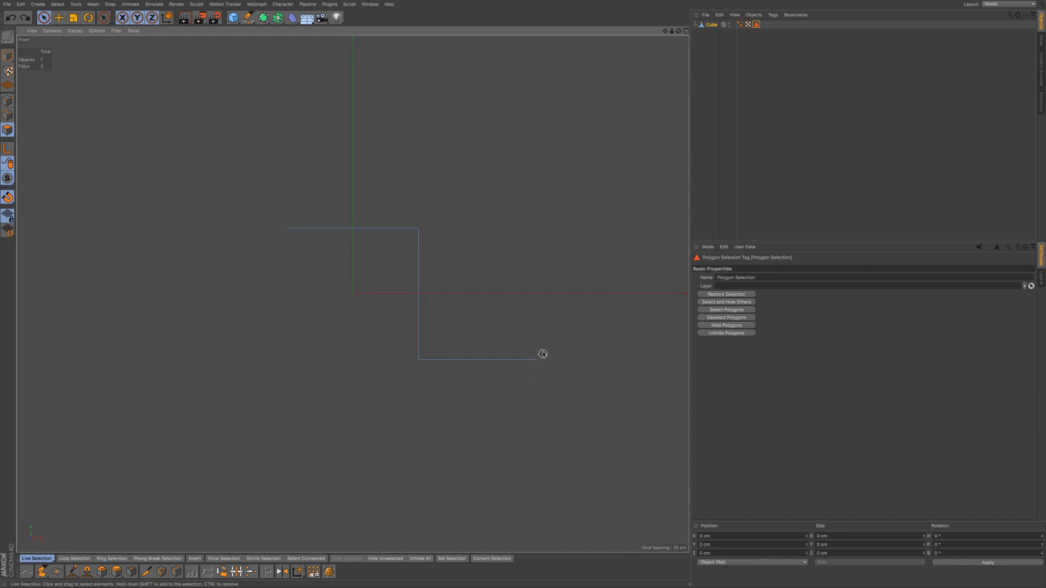
key("m")
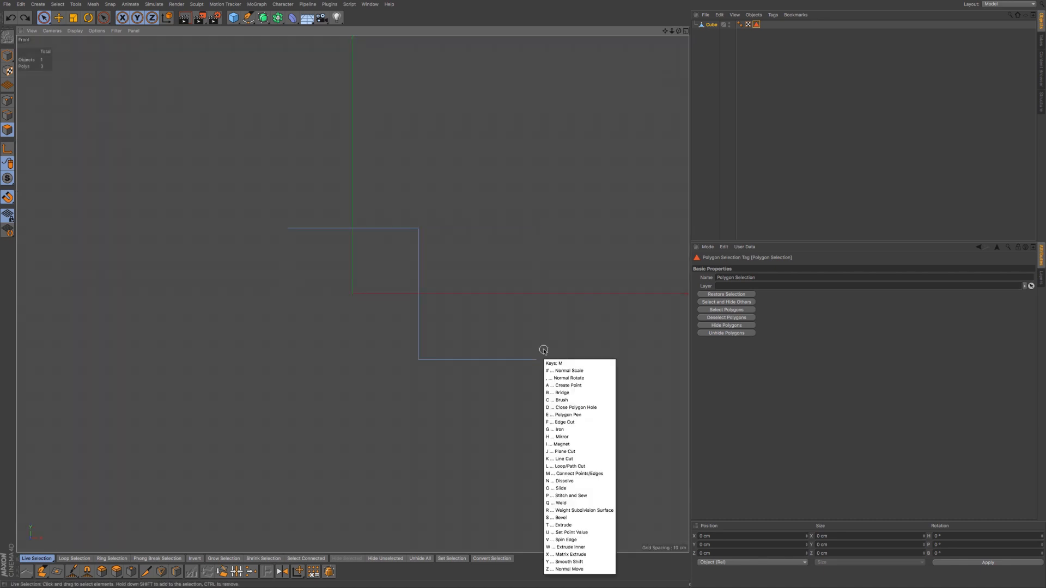
key("h")
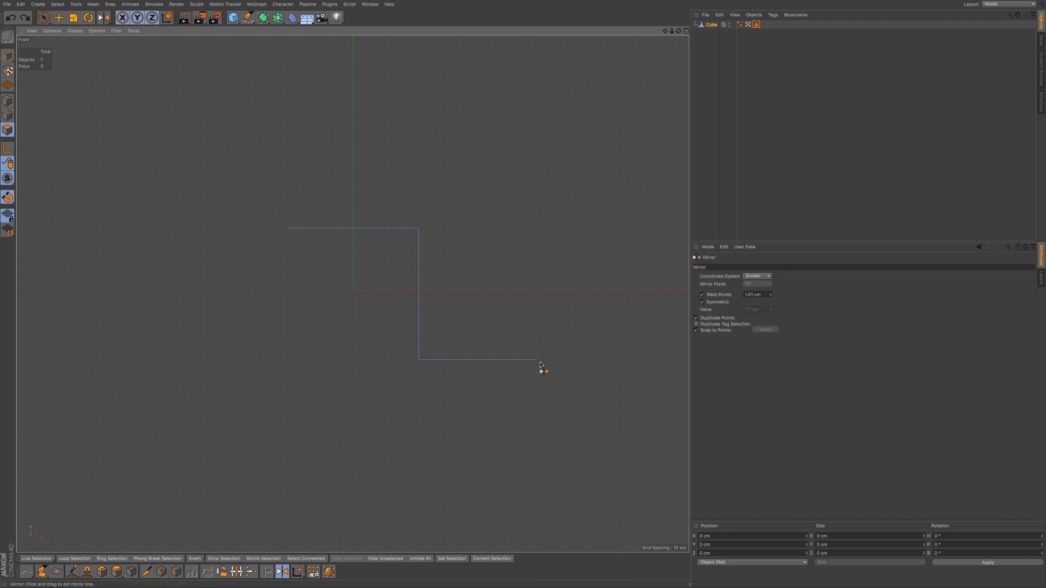
left_click(7, 198)
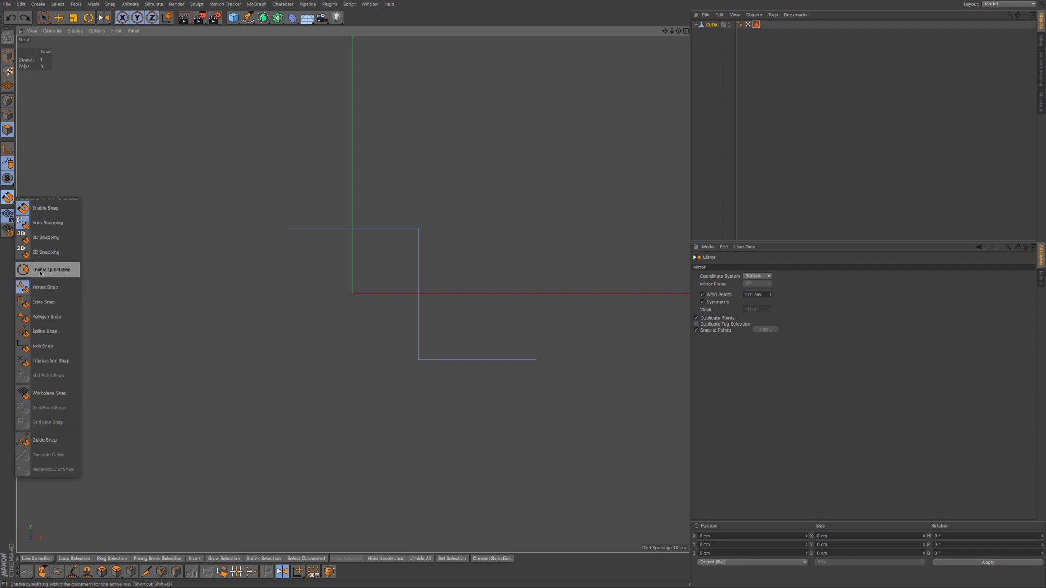
left_click(1, 195)
- Mirror the strip about its bottom-right point, then return to Perspective view (F1)
left_click_drag(556, 356, 537, 366)
key("ctrl+z")
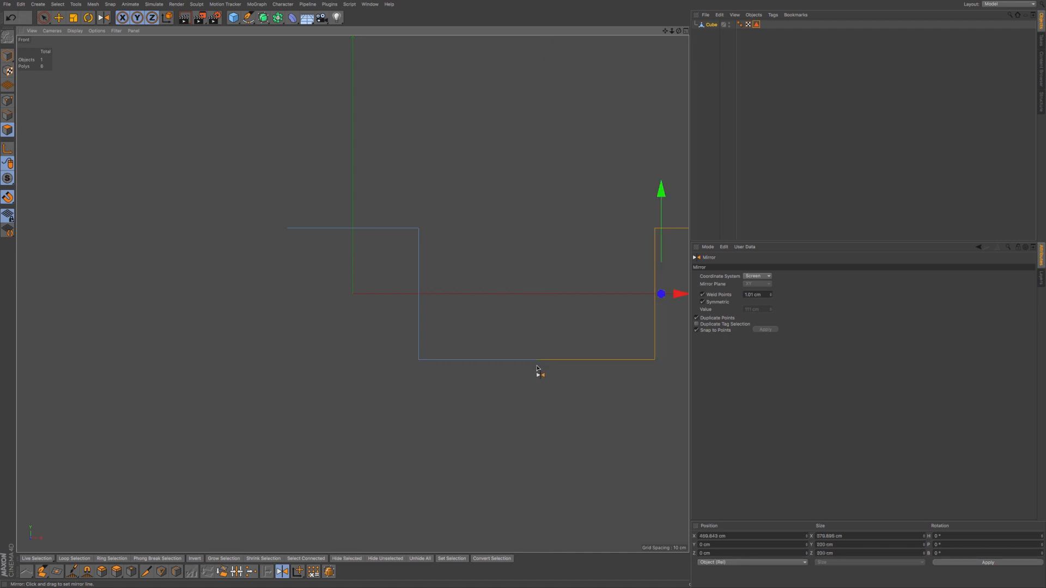
middle_click_drag(598, 365, 542, 370, "alt")
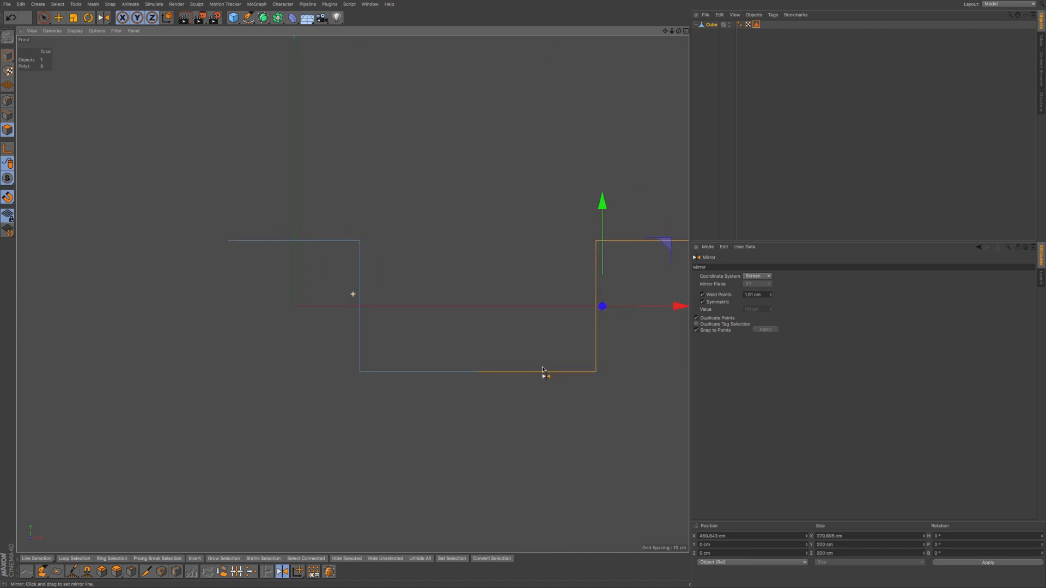
key("F1")
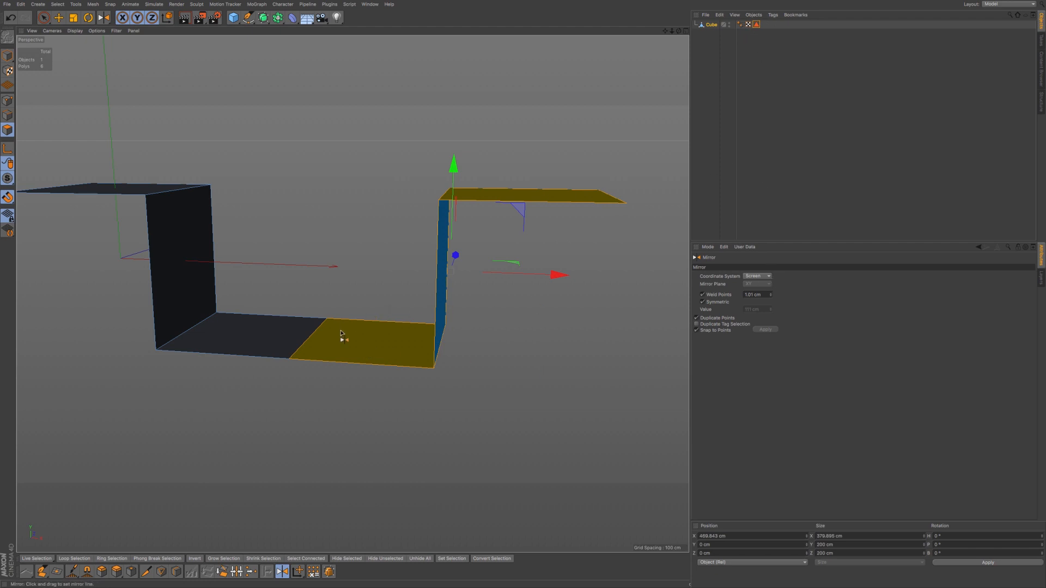
- Adjust the mirror line and orbit to view the joined strip from higher up
left_click_drag(313, 342, 334, 372)
middle_click_drag(353, 349, 386, 355, "alt")
left_click_drag(387, 355, 376, 384, "alt")
middle_click_drag(377, 368, 397, 374, "alt")
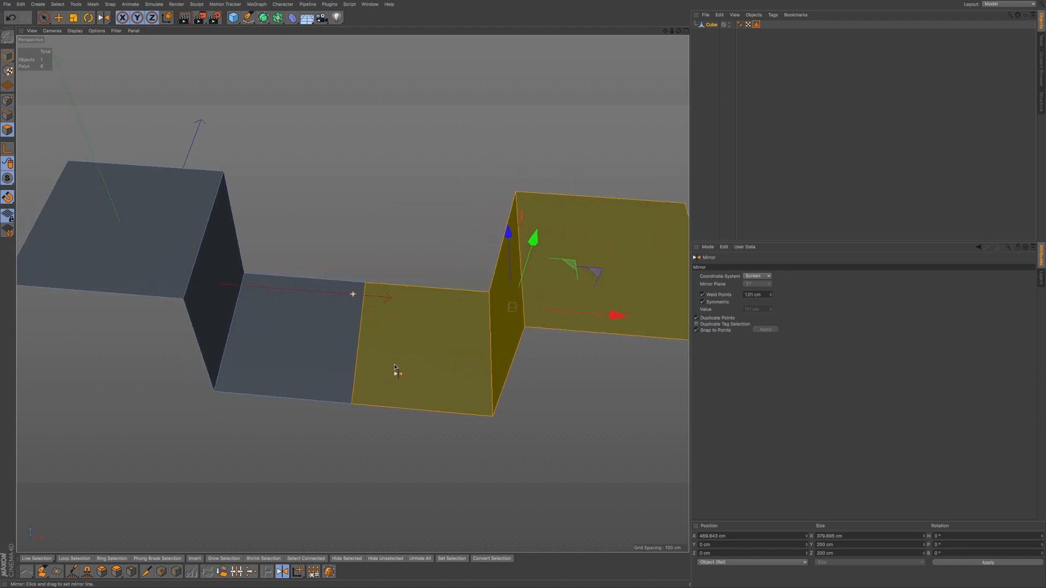
- Select all of the Cube's polygons and raise them along Y to test the weld, then undo
left_click(44, 17)
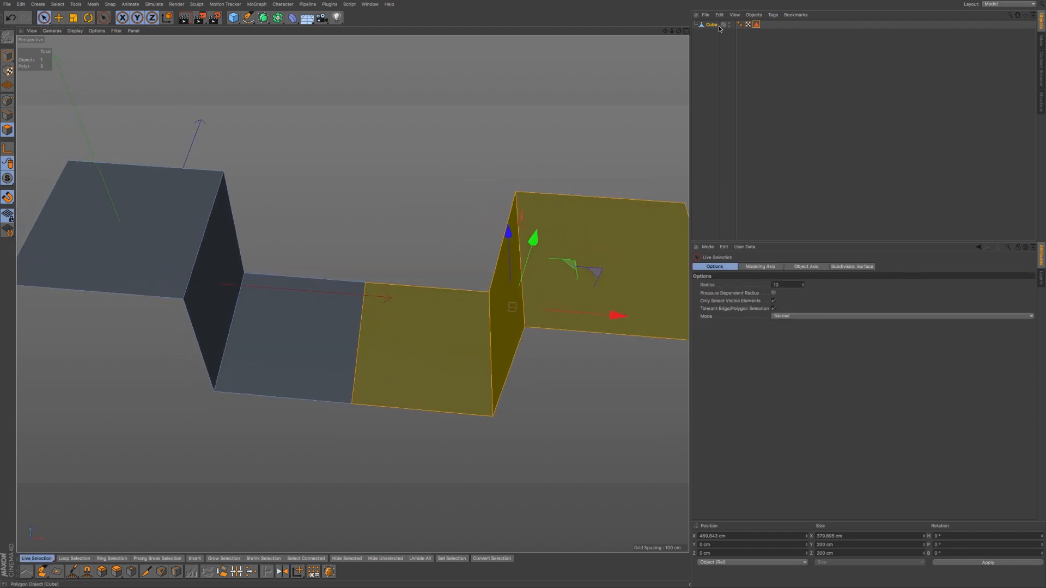
left_click(756, 24)
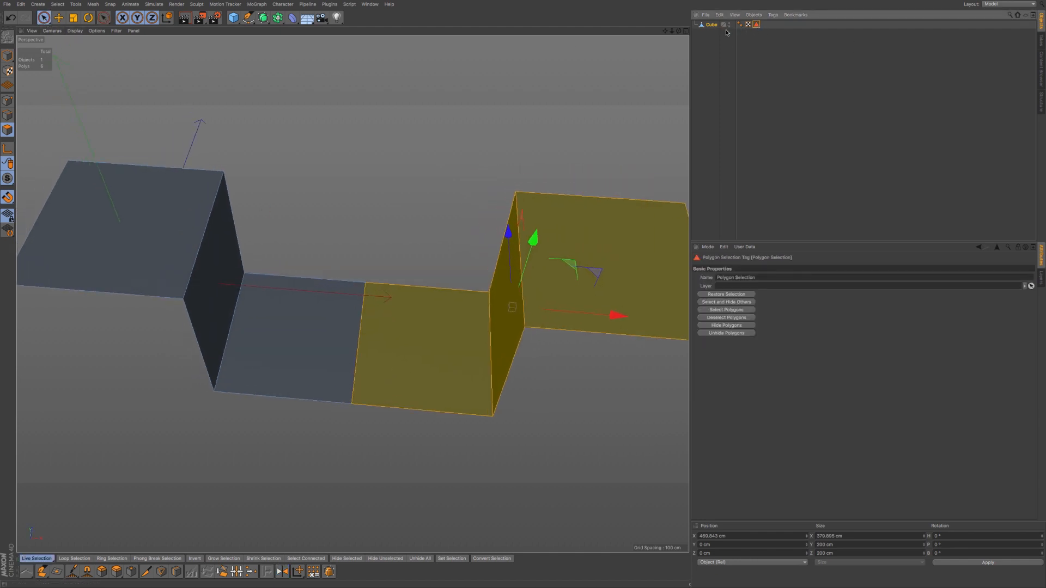
left_click(712, 27)
key("ctrl+a")
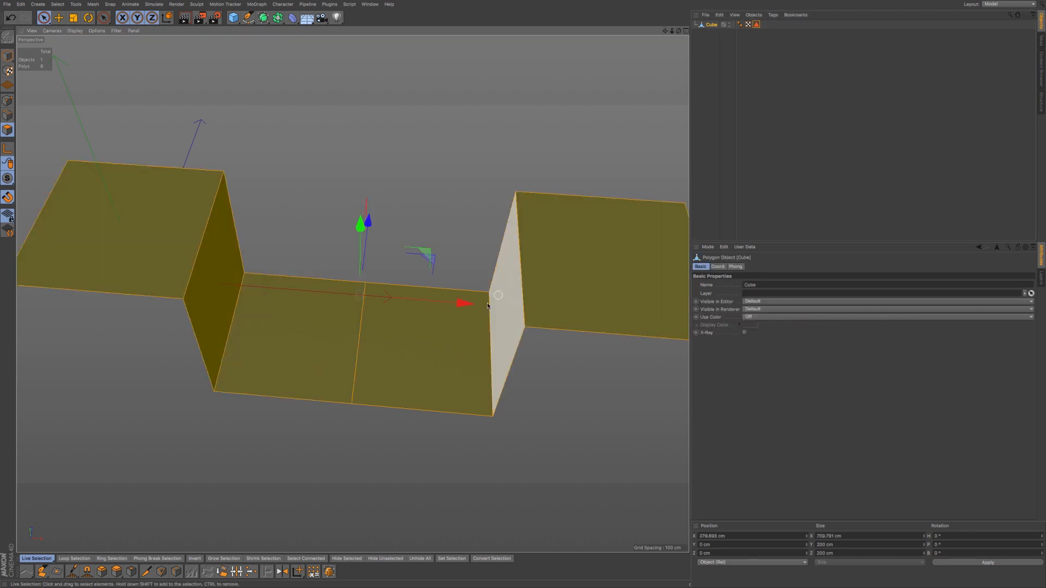
left_click_drag(461, 339, 460, 313, "alt")
left_click_drag(361, 167, 362, 156)
key("ctrl+z")
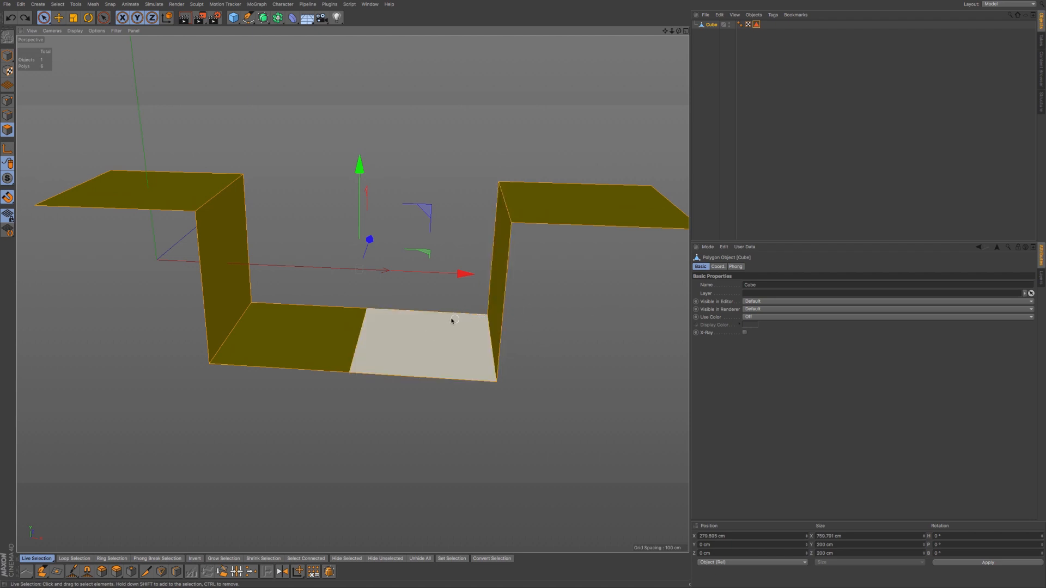
- Select individual polygons of the six-polygon strip to inspect them, then deselect all
scroll(451, 318, "down", 3)
middle_click_drag(458, 319, 444, 329, "alt")
left_click_drag(444, 329, 487, 354, "alt")
middle_click_drag(487, 354, 466, 350, "alt")
left_click_drag(478, 314, 476, 311, "alt")
middle_click_drag(490, 315, 506, 294, "alt")
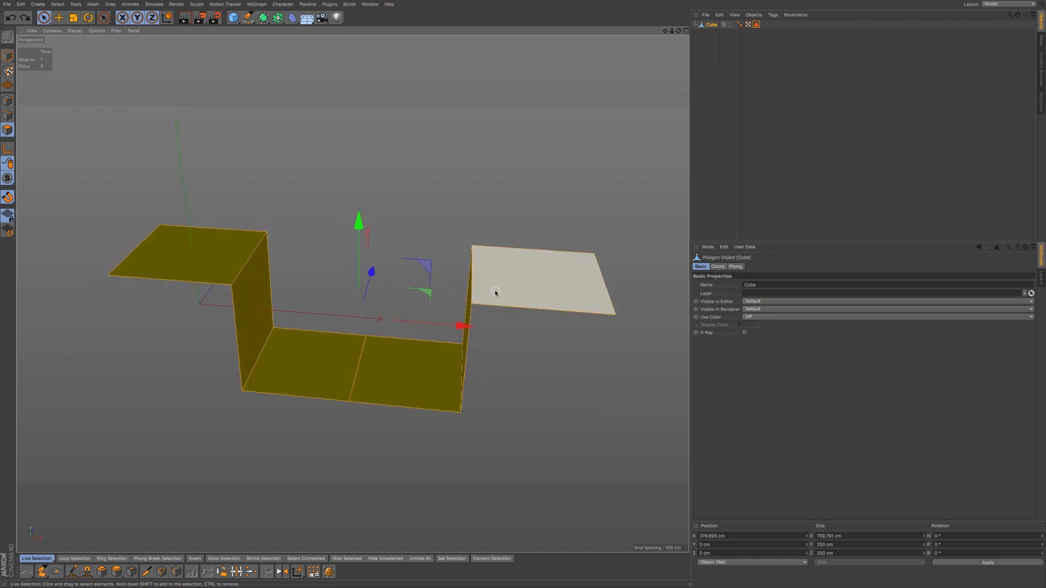
left_click(495, 292)
left_click_drag(495, 292, 436, 357, "alt")
left_click(306, 360)
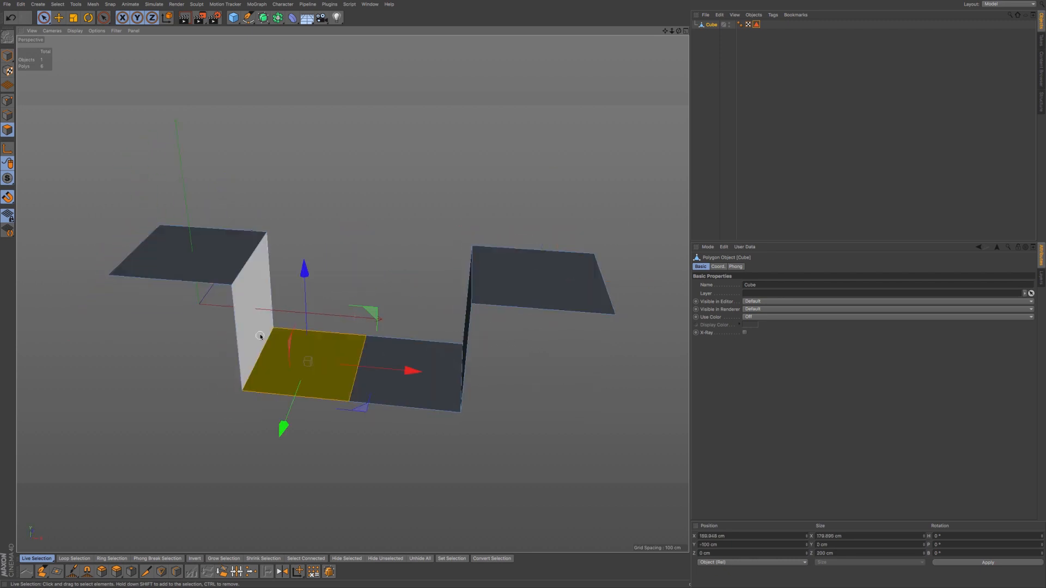
left_click(197, 252)
left_click(420, 404)
left_click(545, 281)
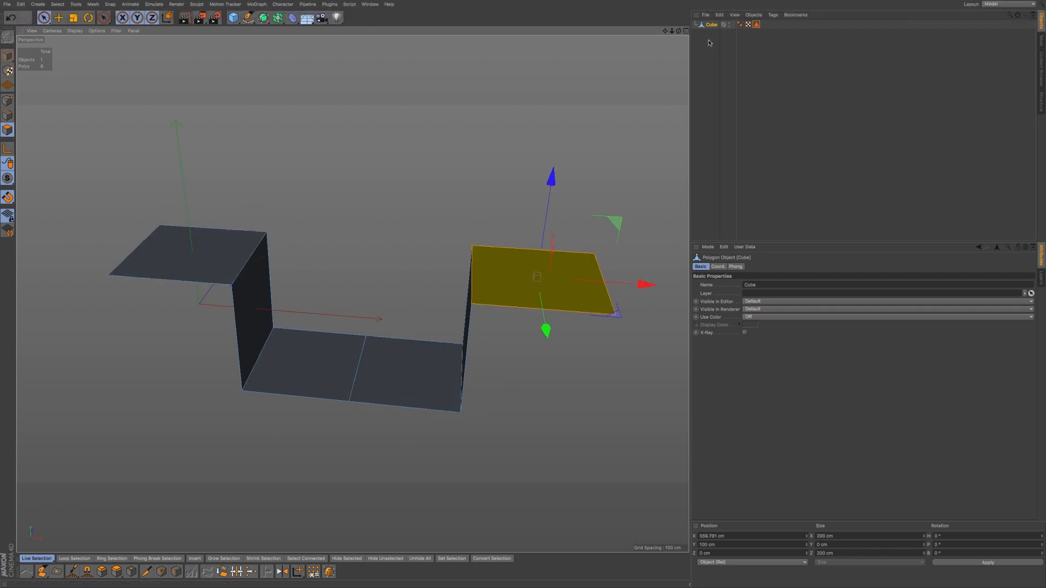
left_click(487, 357)
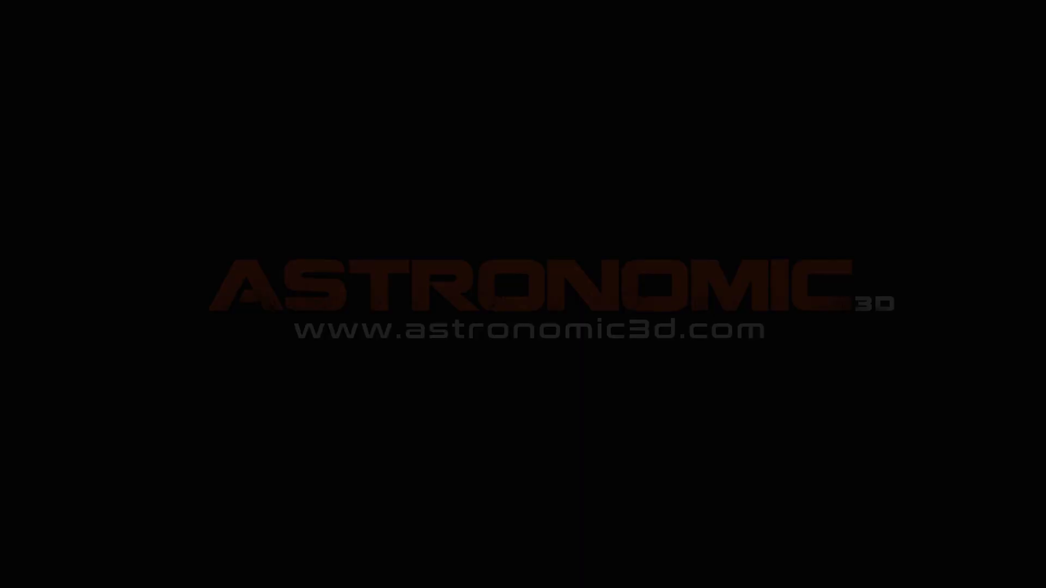